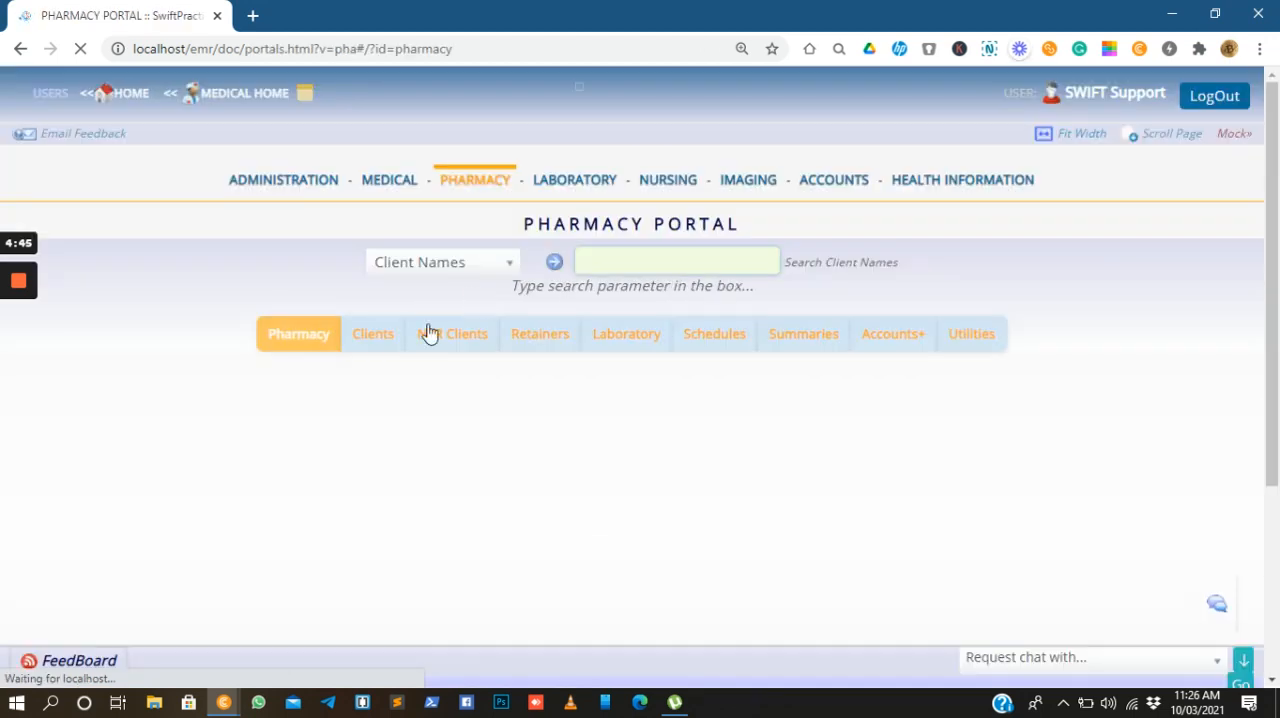
Open the pharmacy inventory item records for the Dispensary and start a new item
left_click(418, 557)
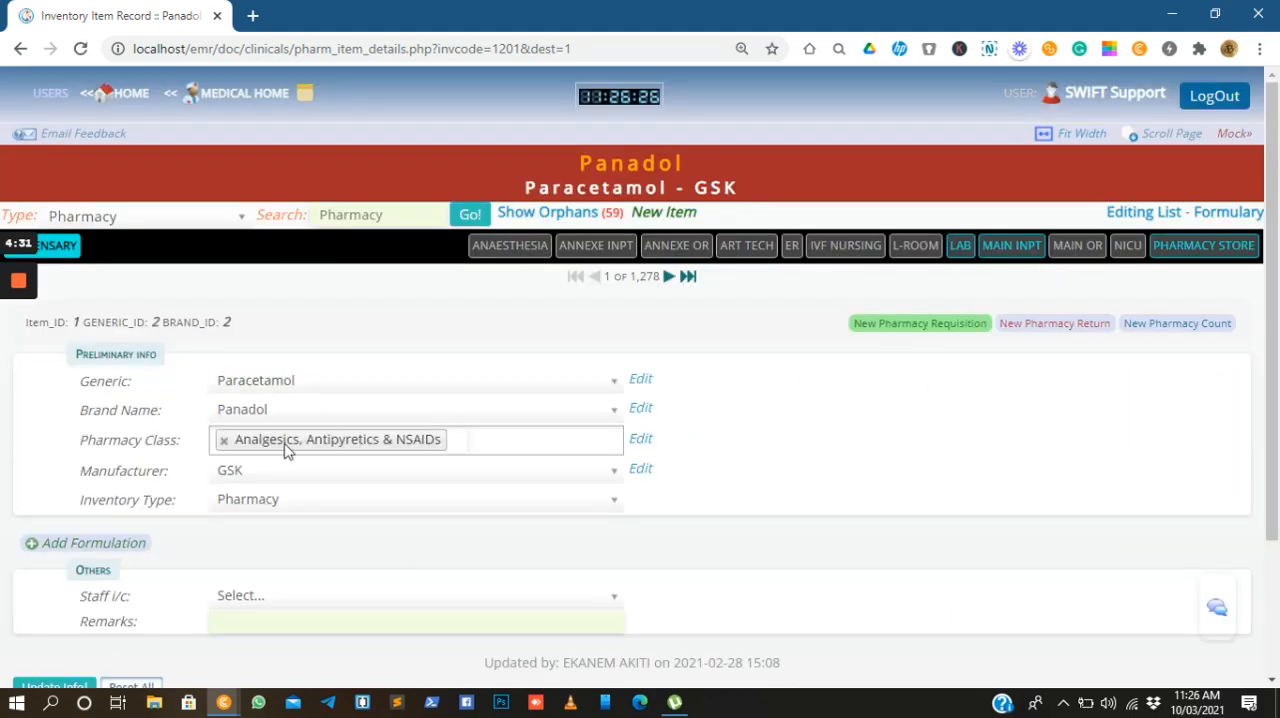
left_click(70, 258)
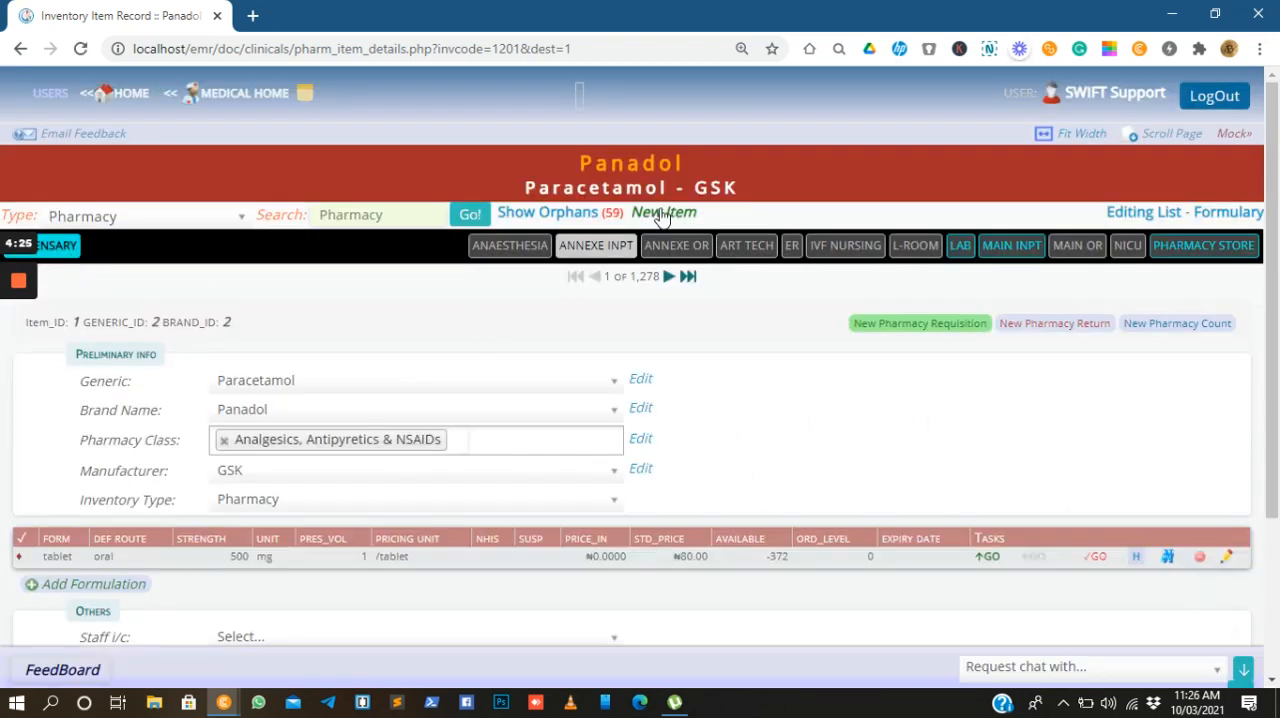
left_click(659, 222)
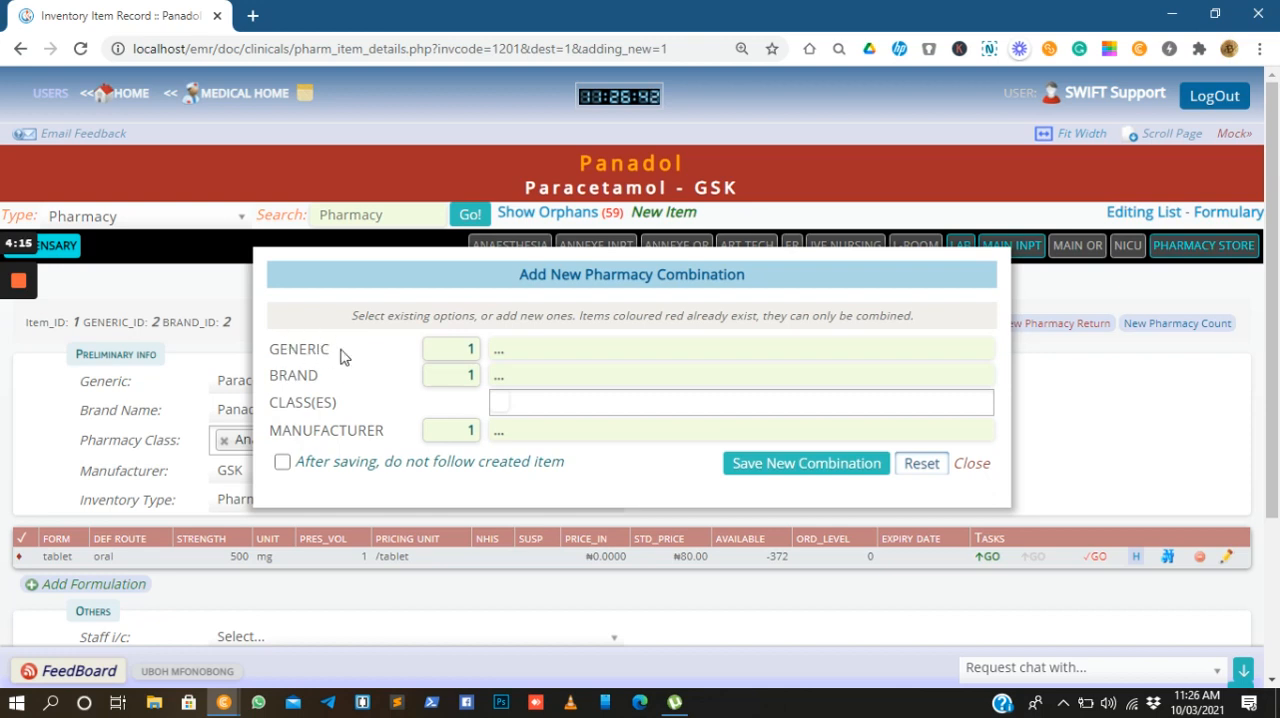
Set the new combination's generic to Arthemether lumefantrine 20/120 and its brand to NECTALLIN
left_click(530, 347)
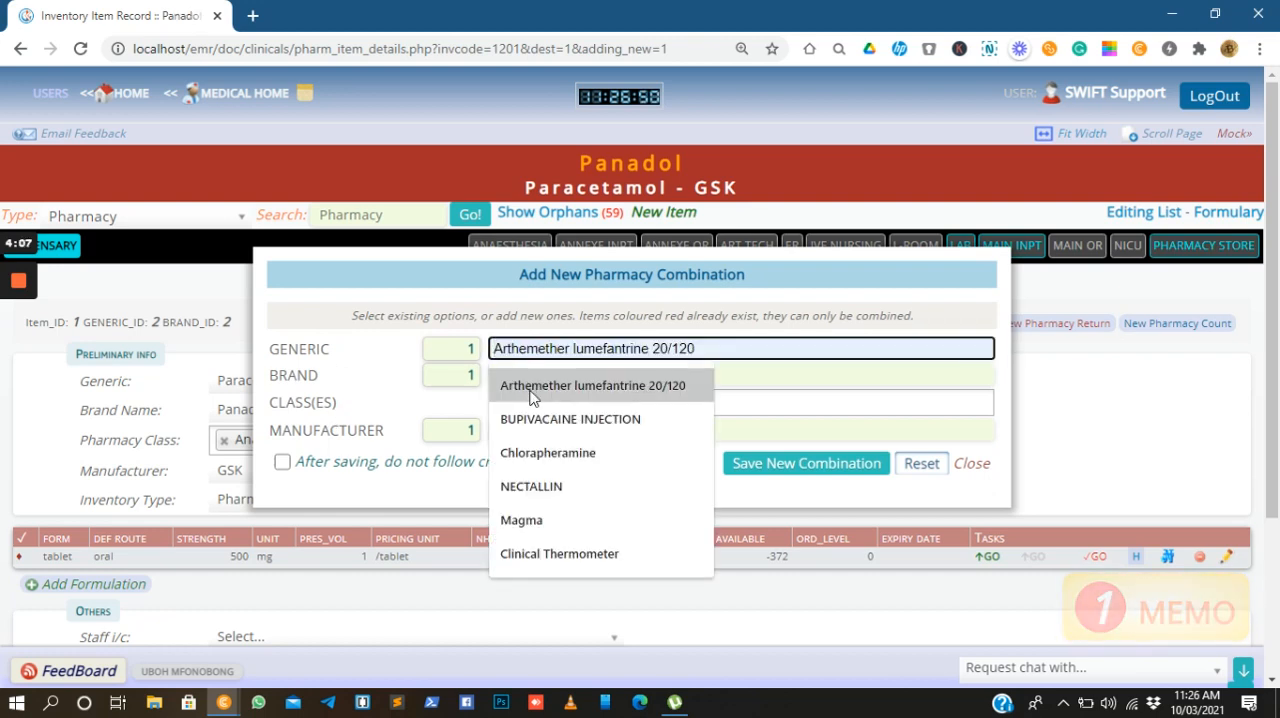
left_click(532, 390)
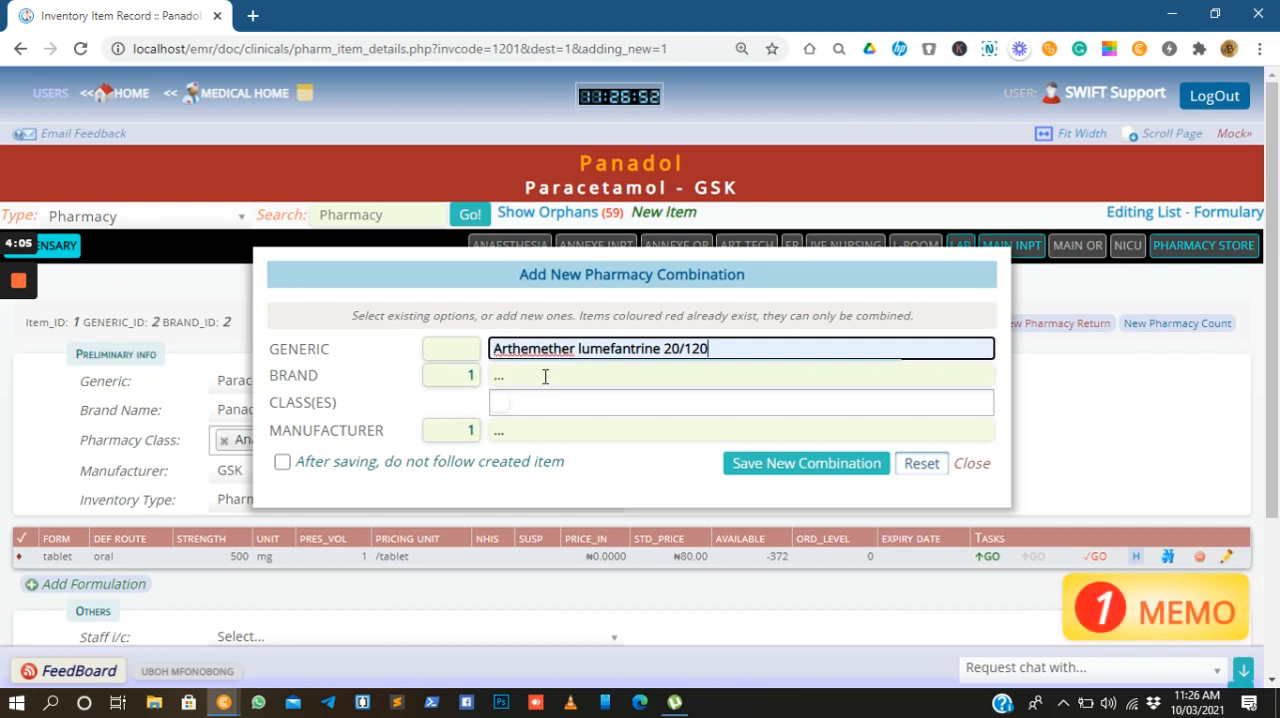
left_click(525, 377)
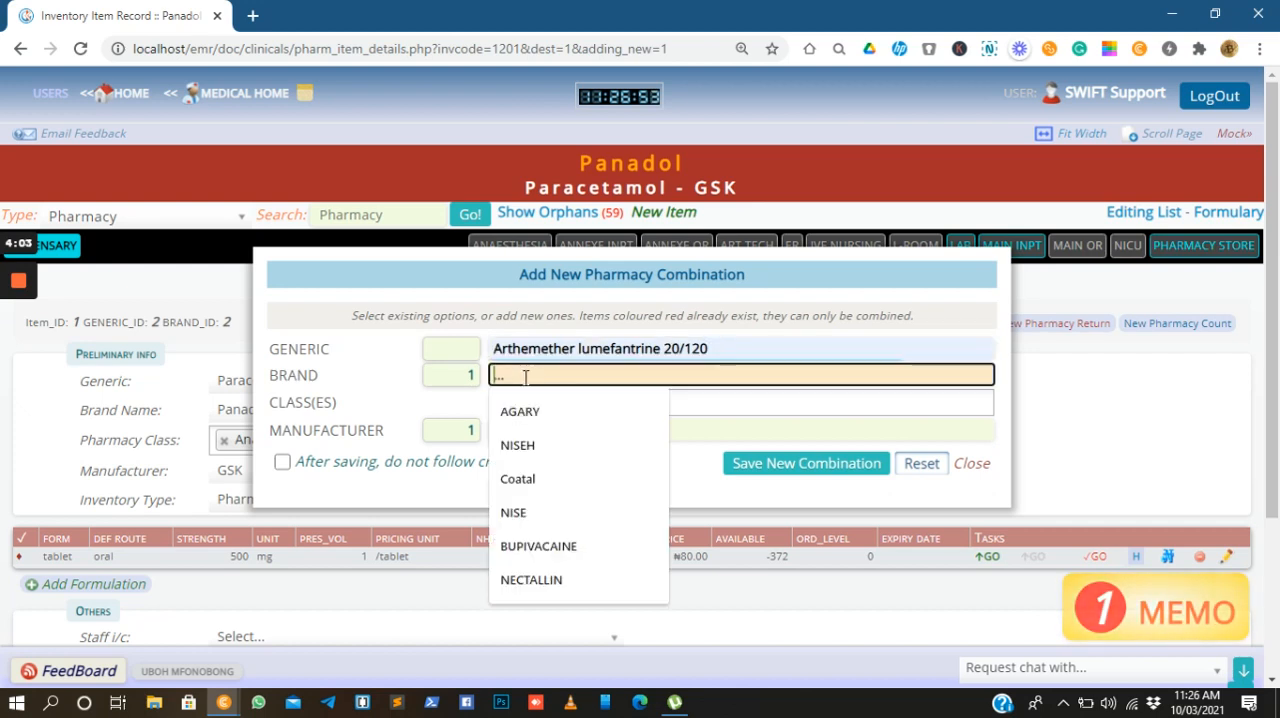
left_click(537, 586)
Assign the classes Anaesthetics and ADHD agents to the new combination
left_click(497, 402)
left_click(498, 404)
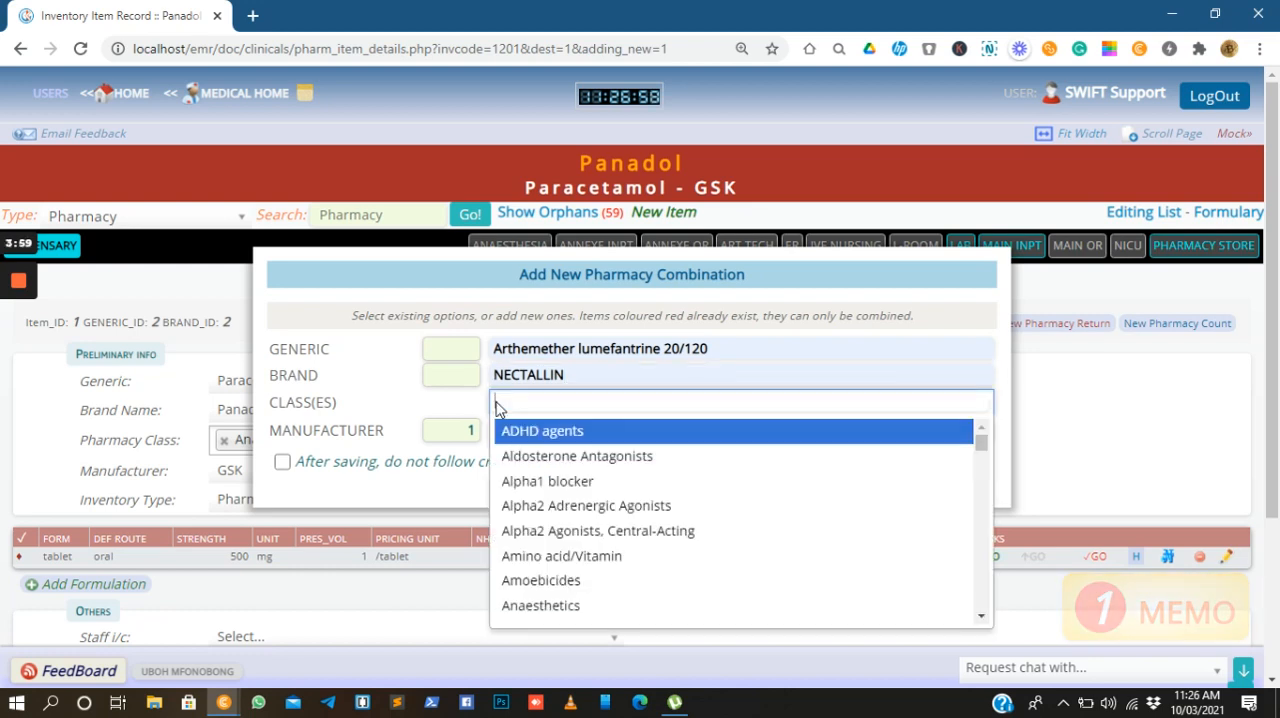
left_click(528, 607)
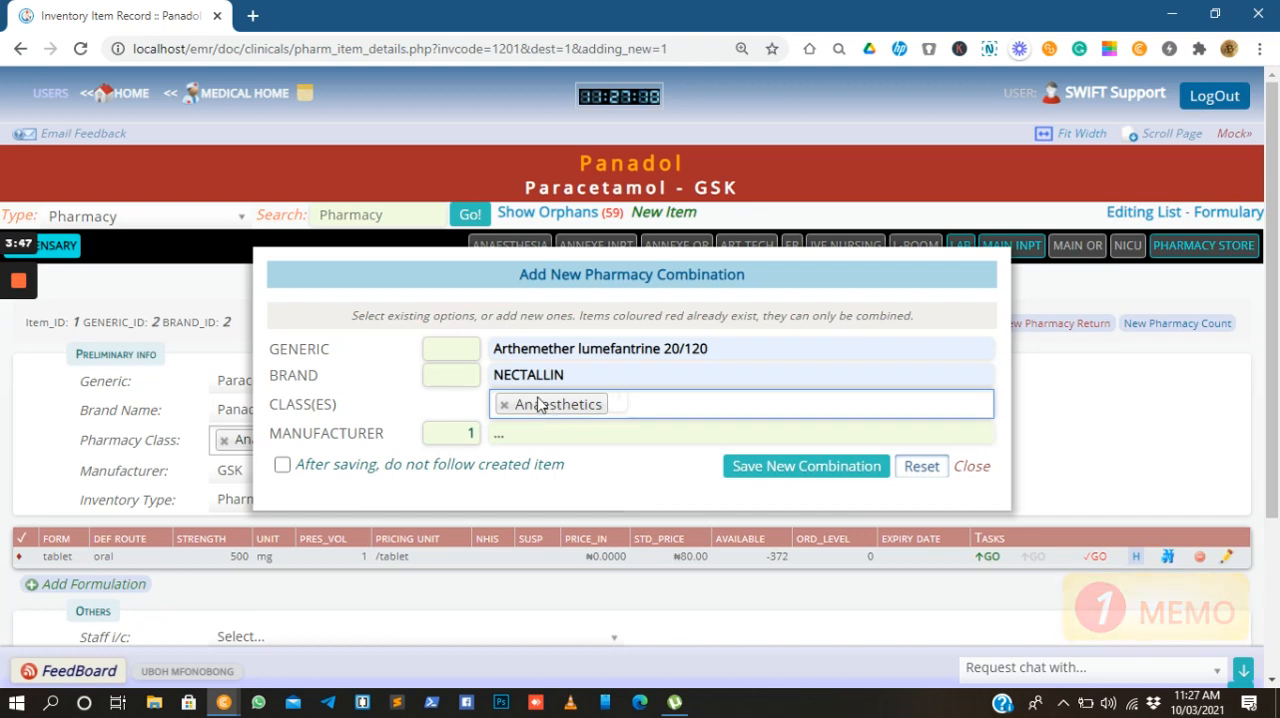
left_click(616, 404)
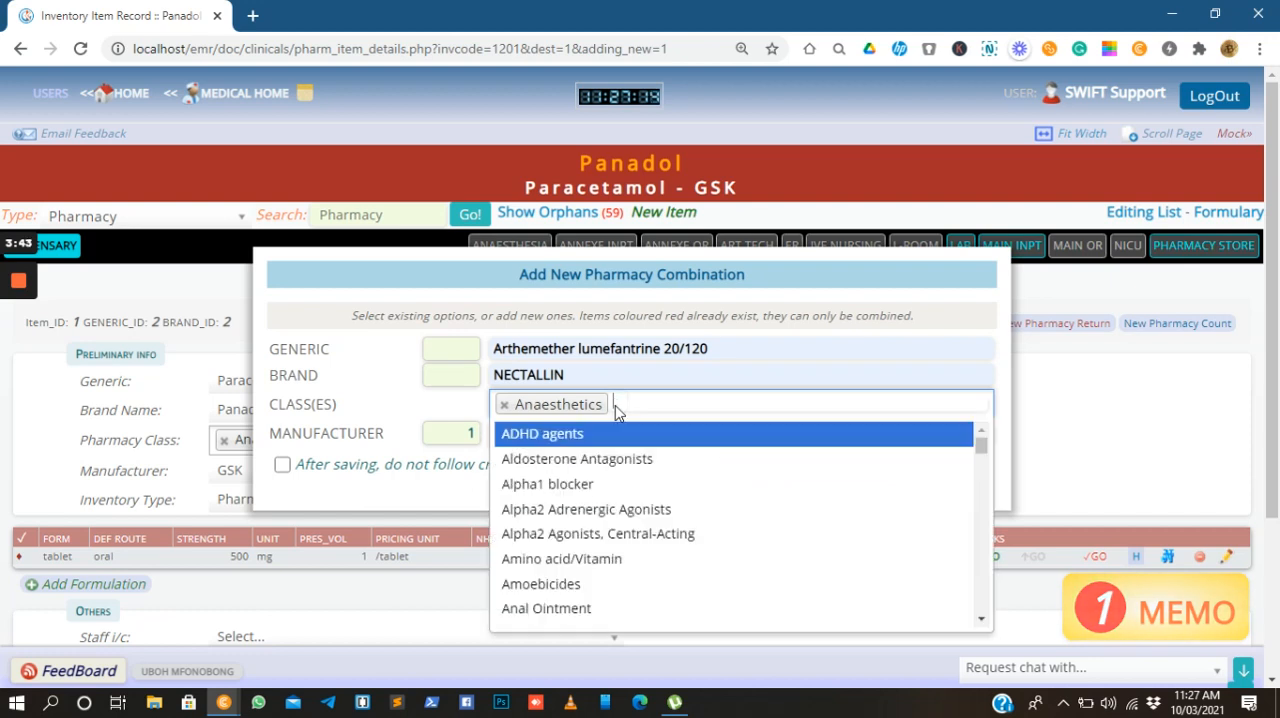
left_click(572, 438)
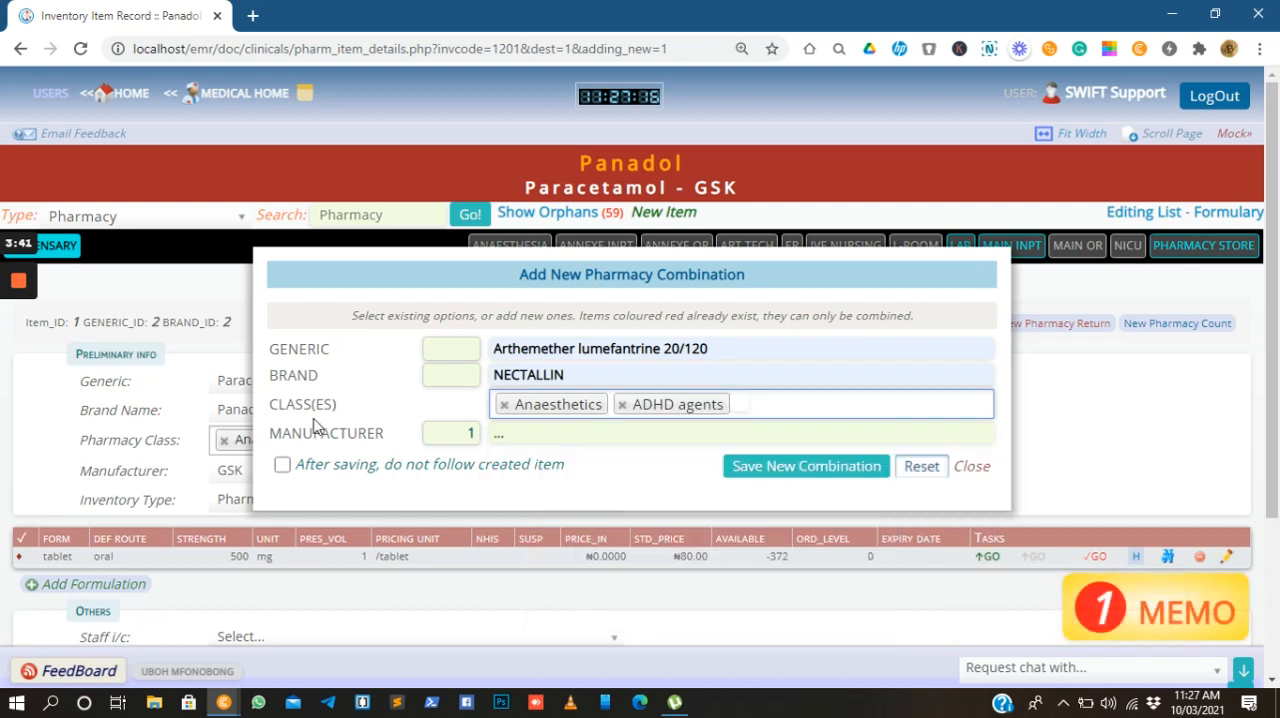
Set the manufacturer to Fidson and save the new pharmacy combination
left_click(537, 435)
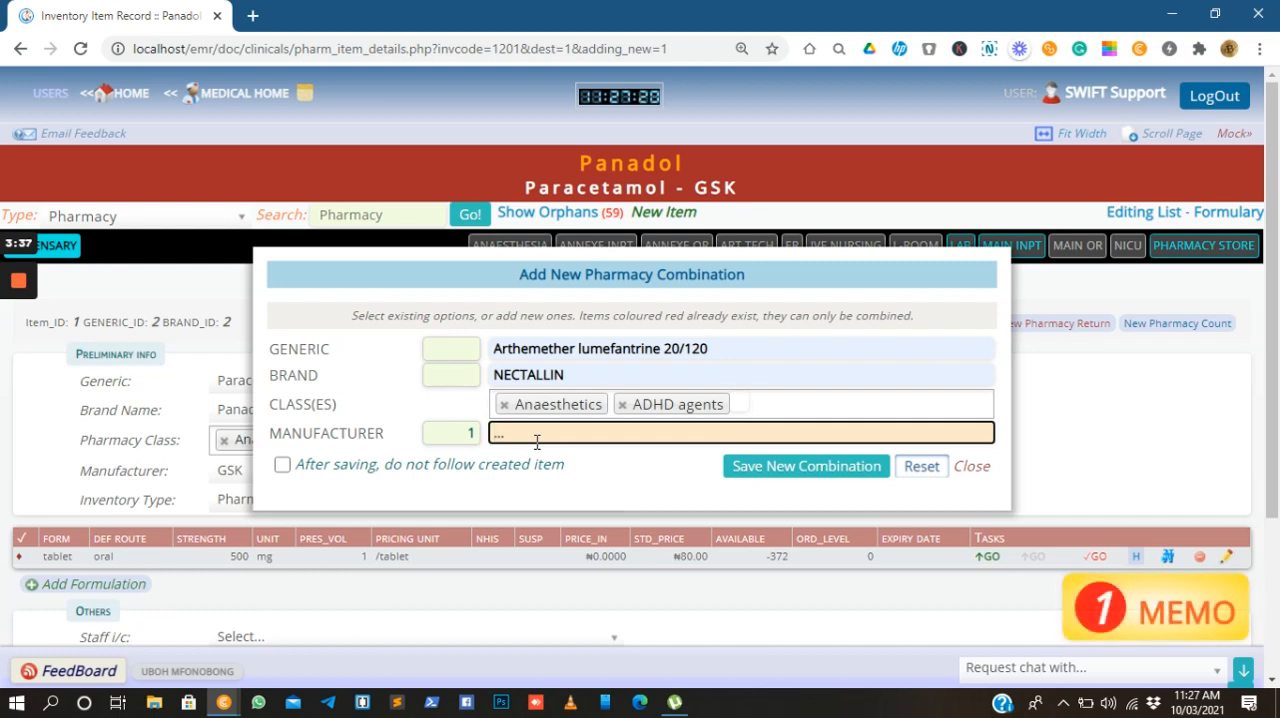
type("Fid")
left_click(520, 470)
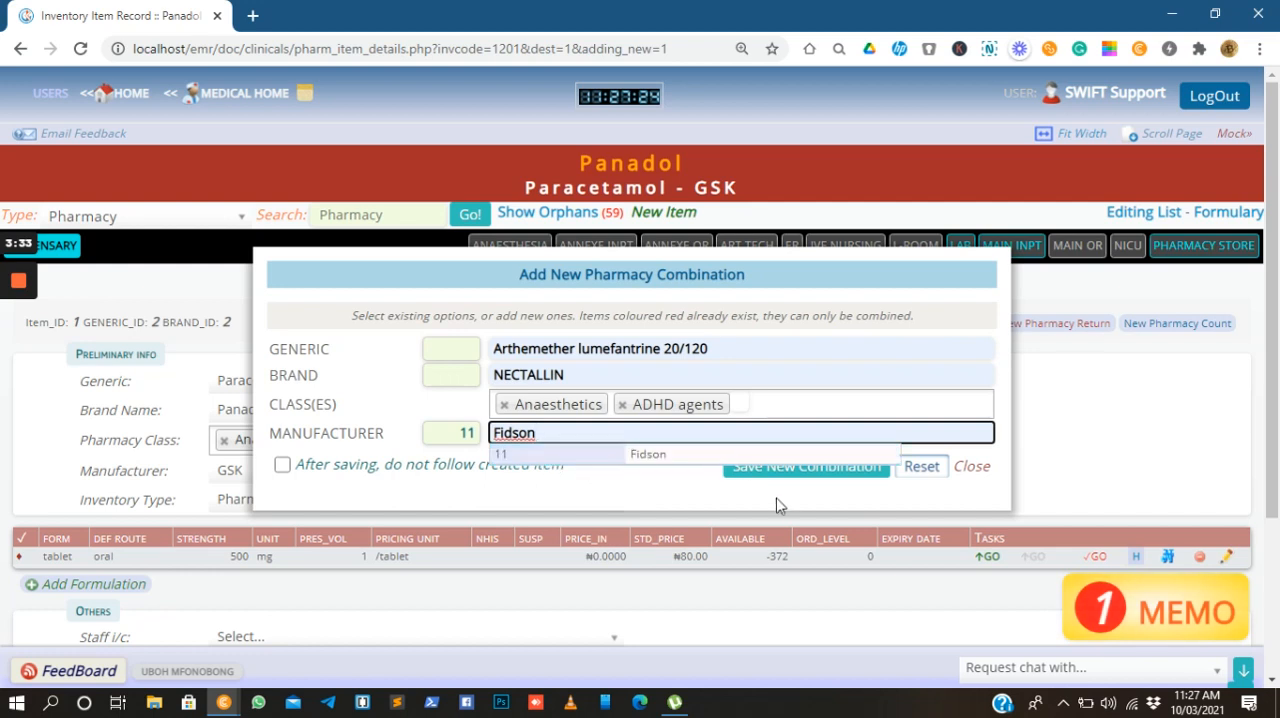
left_click(783, 468)
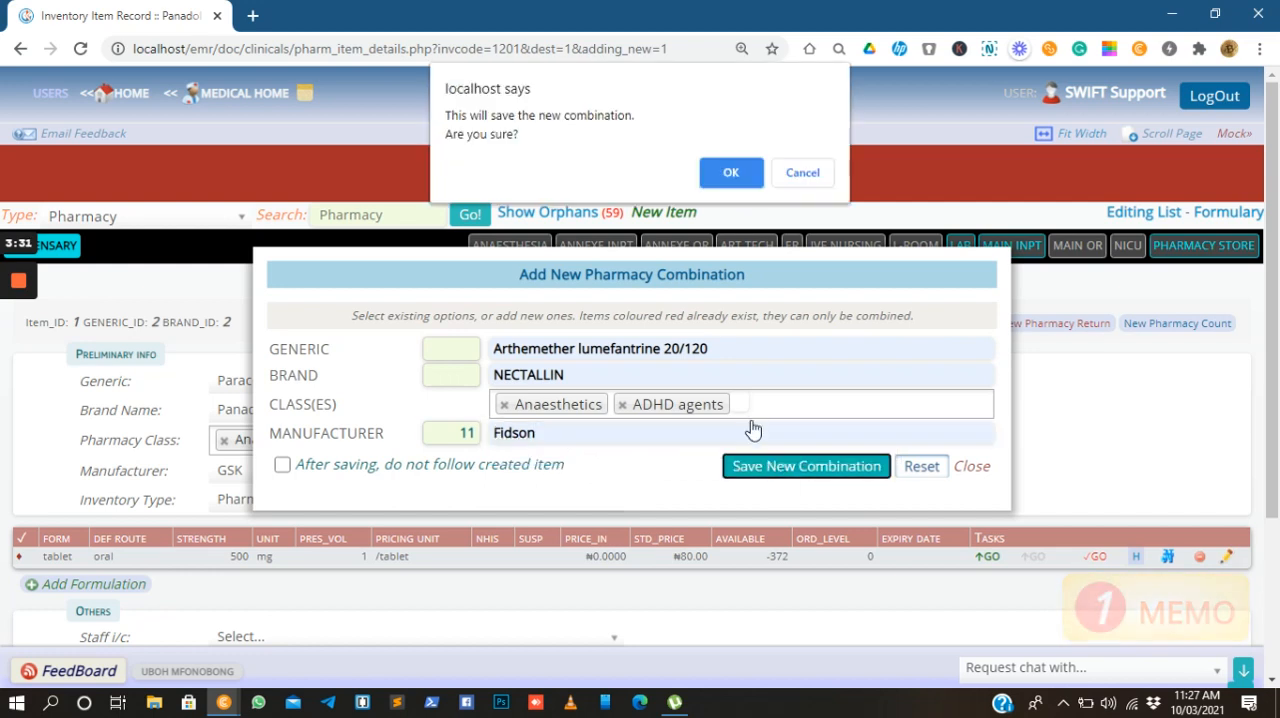
left_click(737, 172)
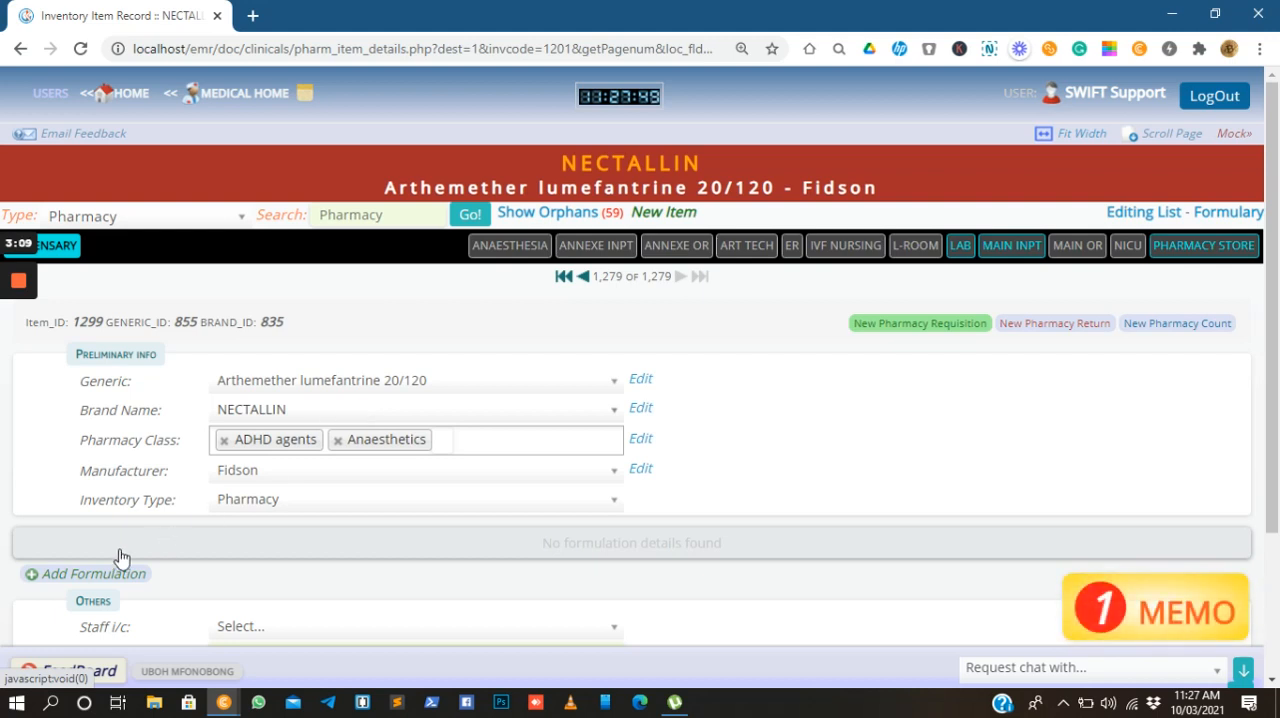
Start a new formulation for the NECTALLIN item and set its form to tablet
left_click(78, 573)
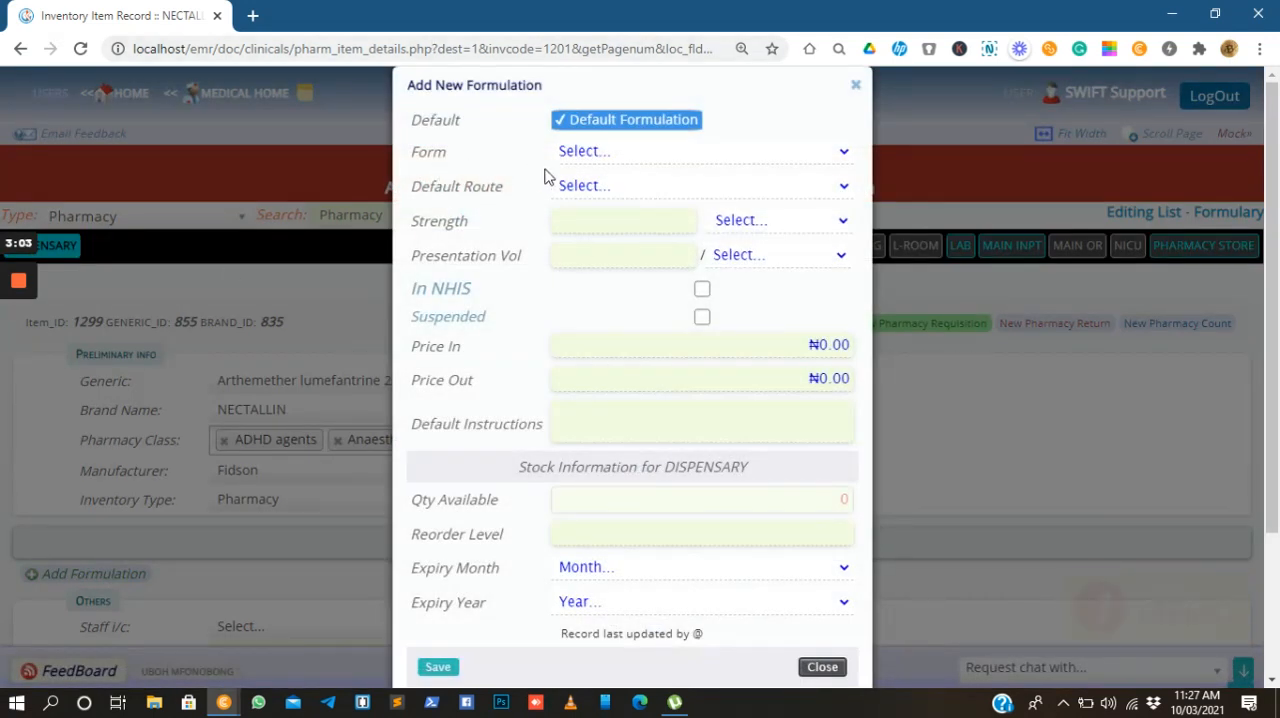
left_click(627, 162)
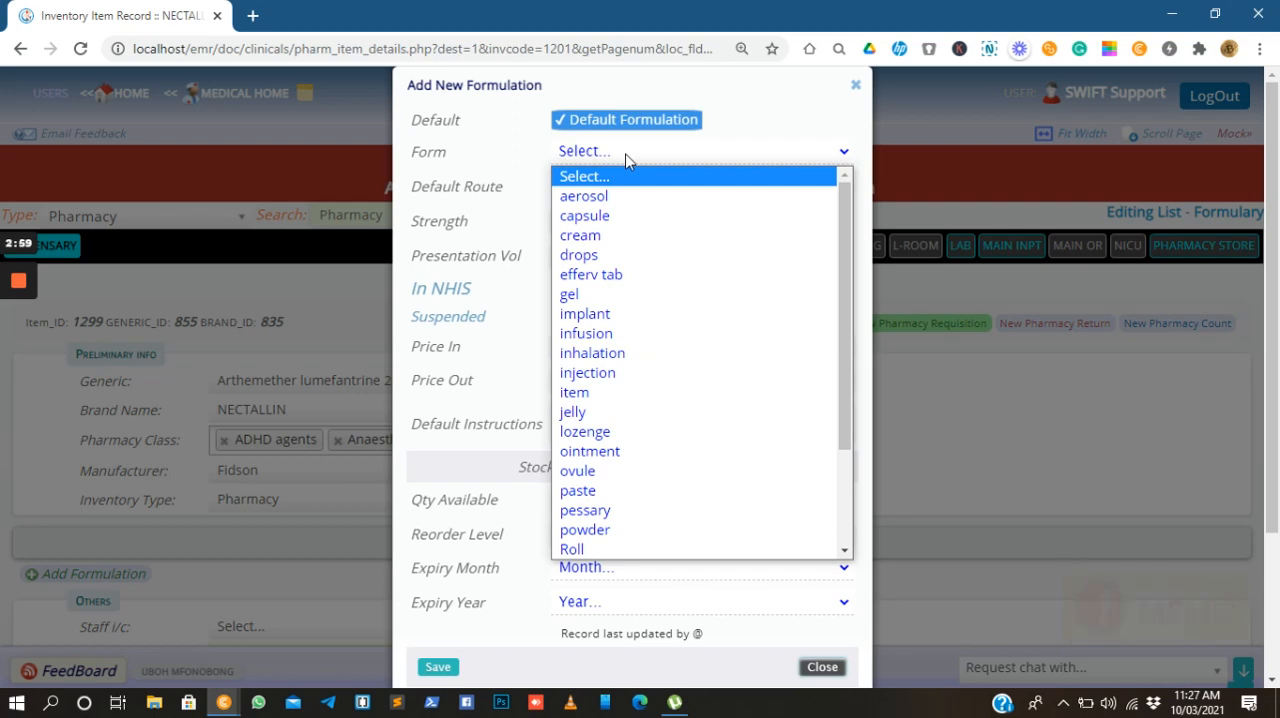
left_click(597, 373)
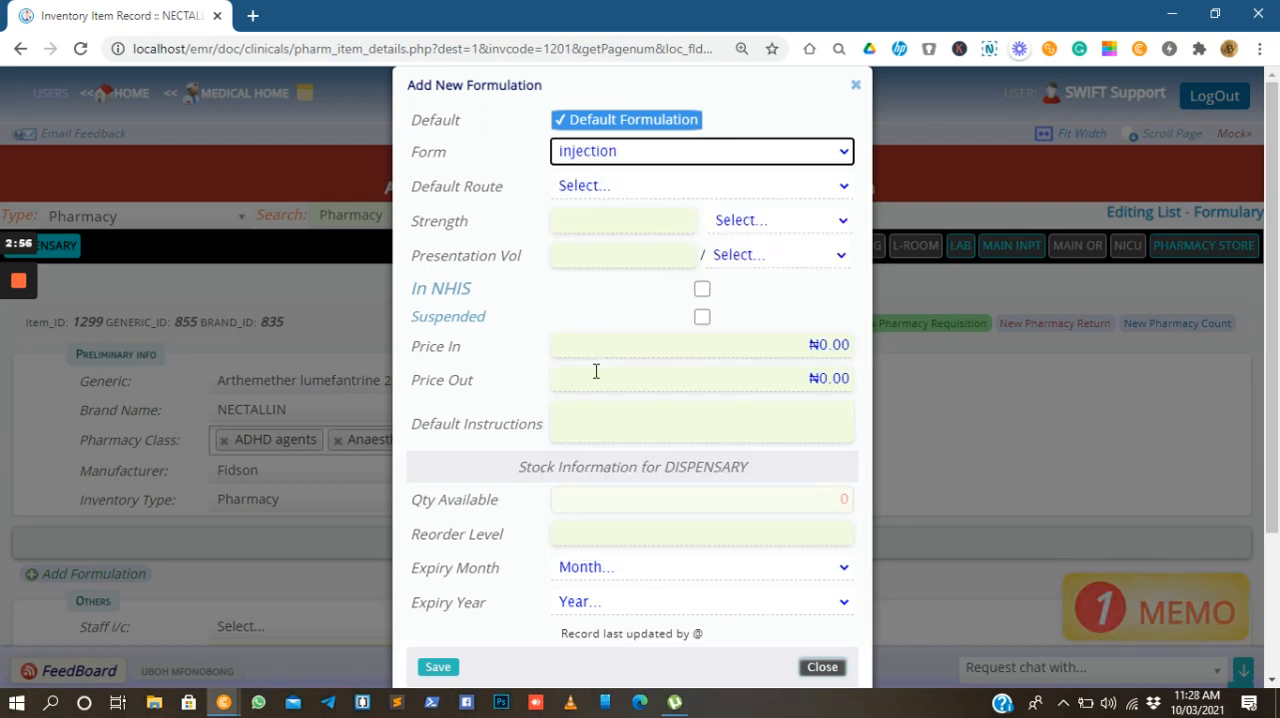
left_click(617, 160)
key("t")
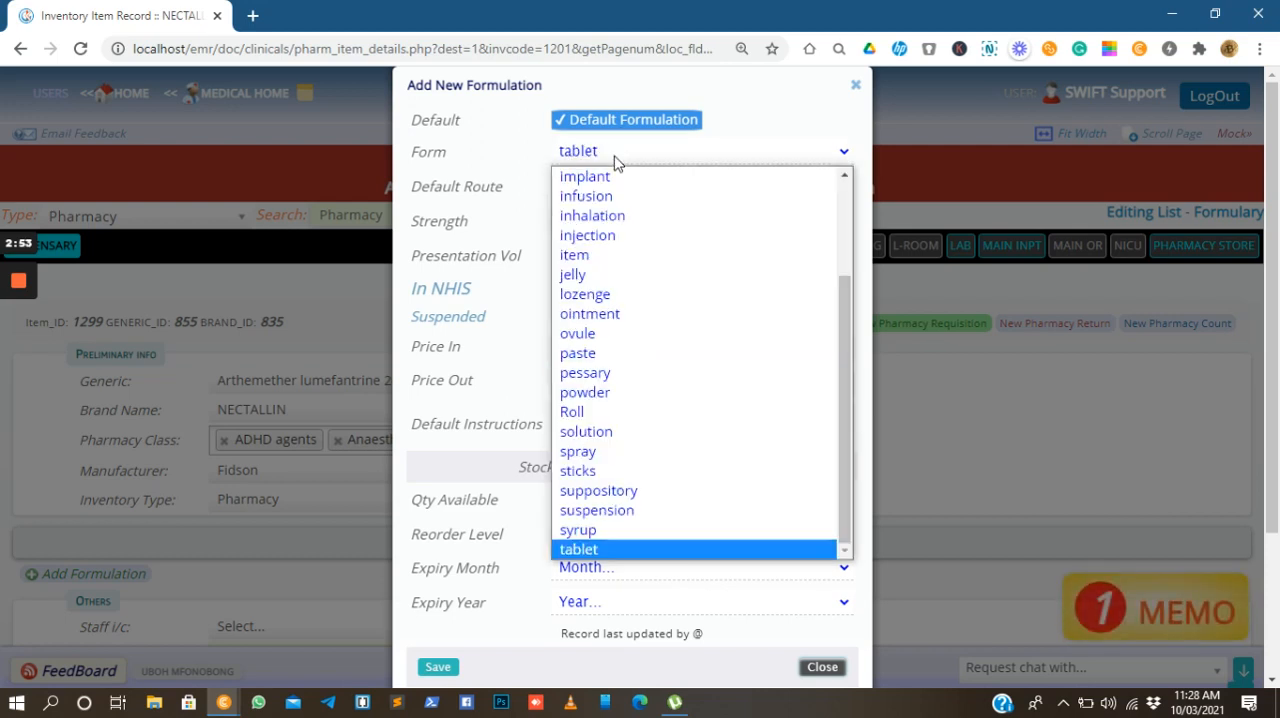
left_click(616, 160)
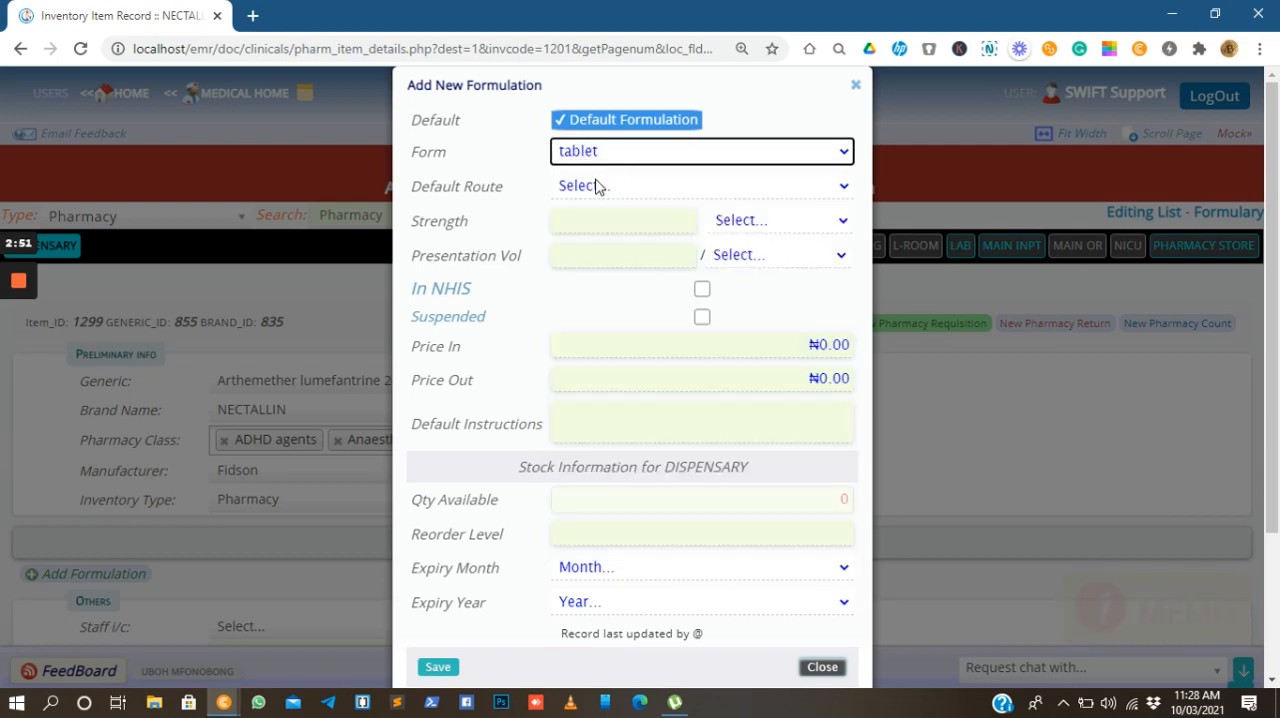
Set the formulation's default route to oral
left_click(595, 187)
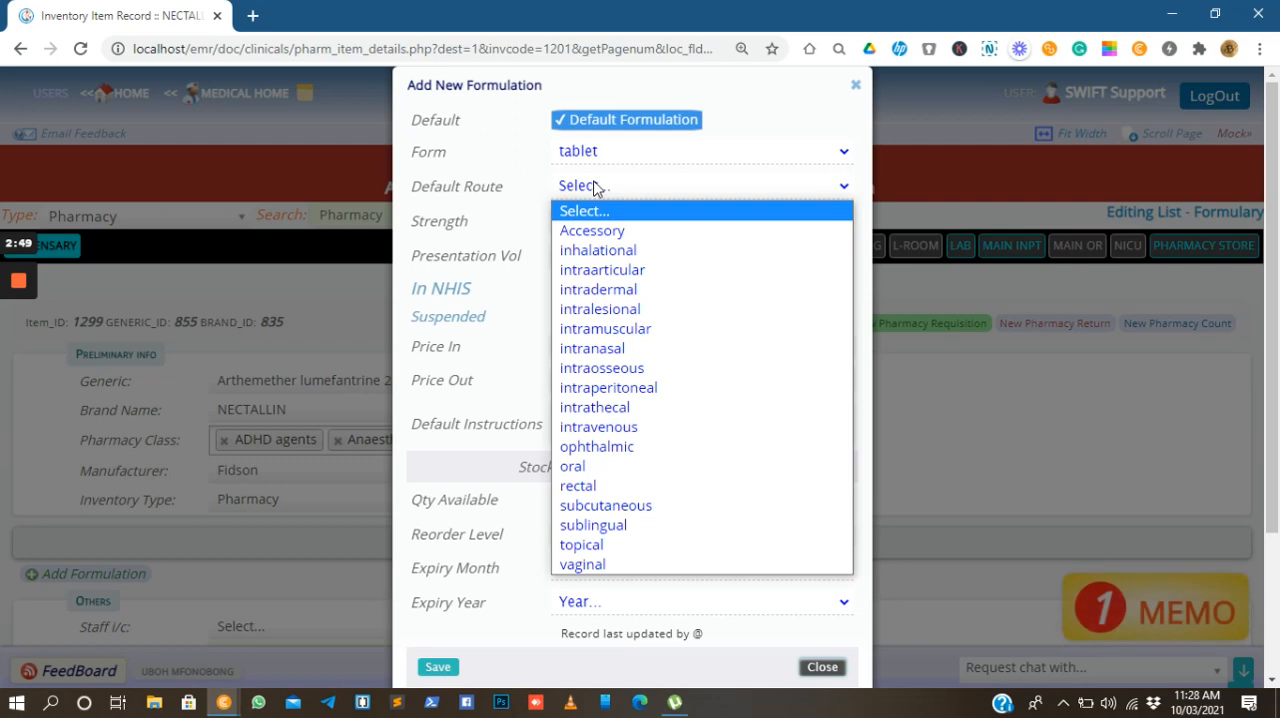
left_click(580, 463)
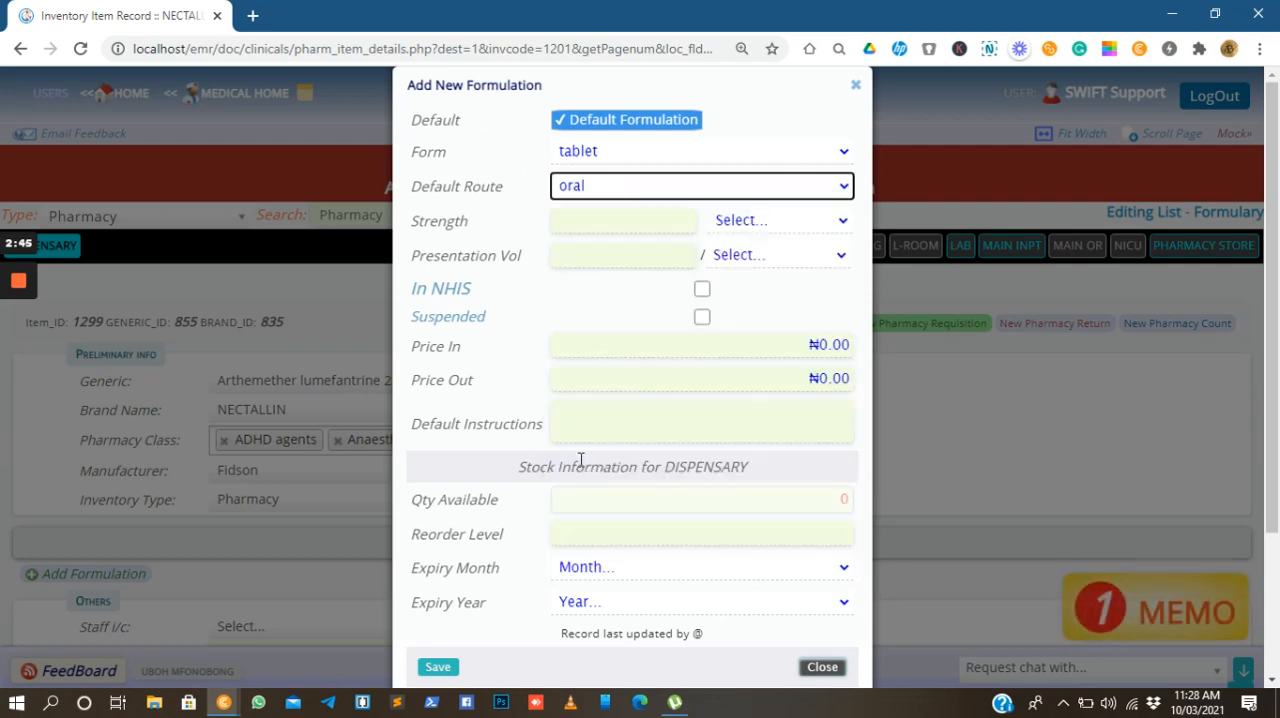
left_click(590, 192)
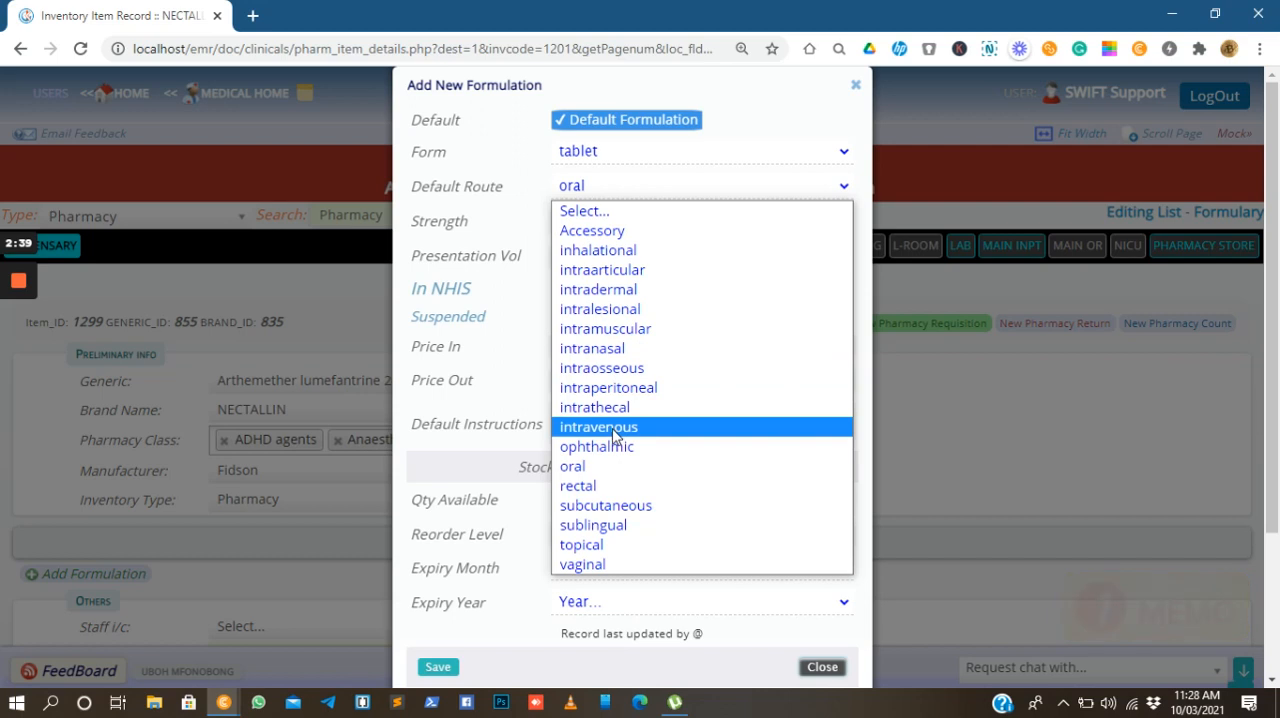
left_click(537, 236)
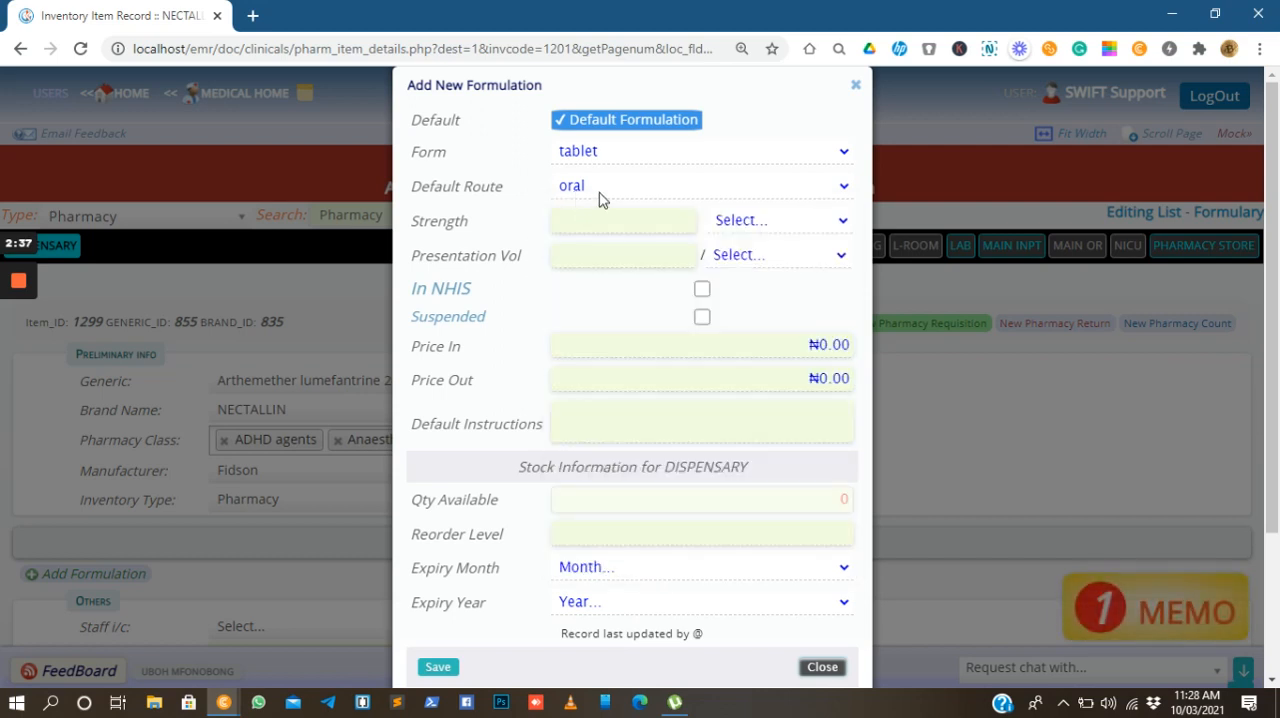
Set the formulation's strength to 500 mg
left_click(653, 229)
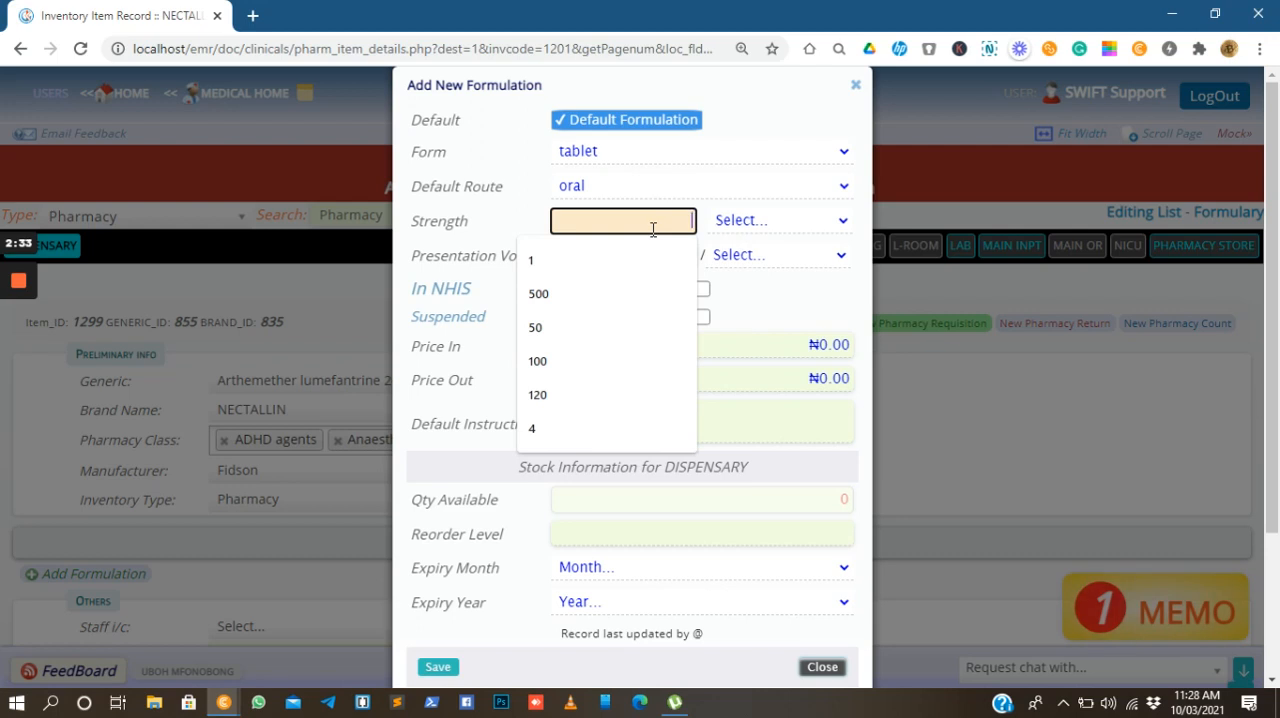
type("500")
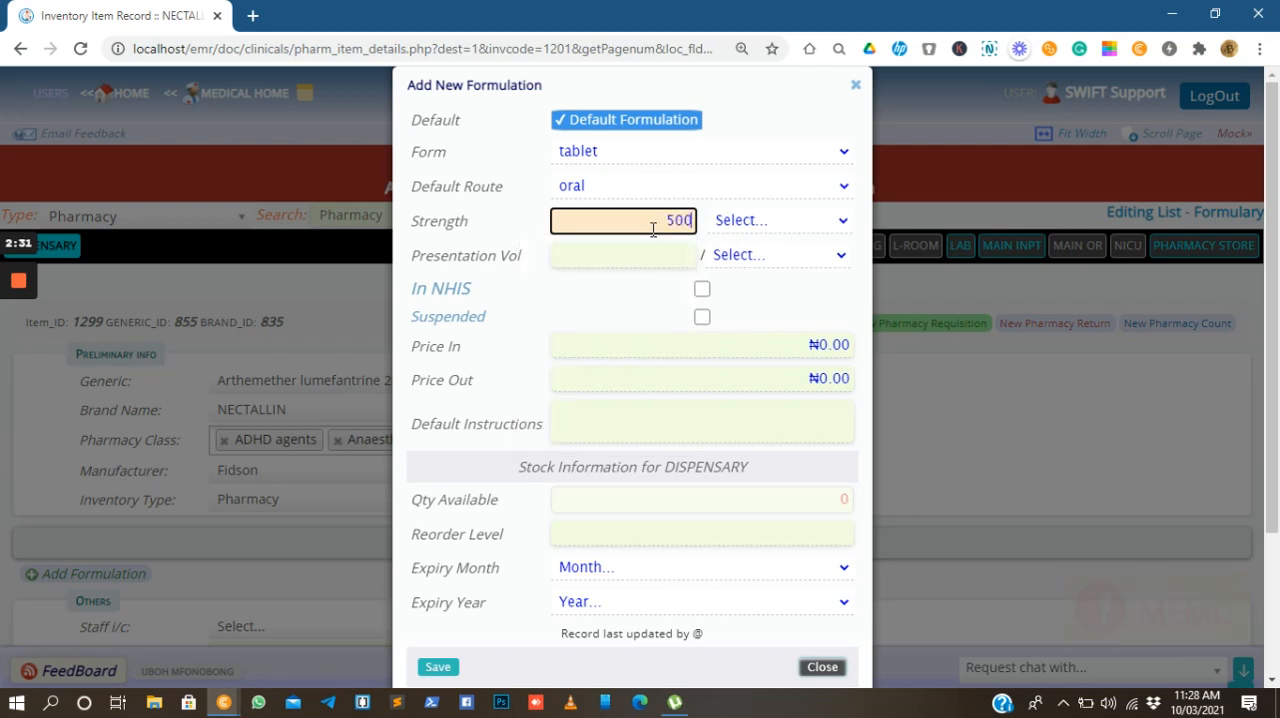
left_click(774, 229)
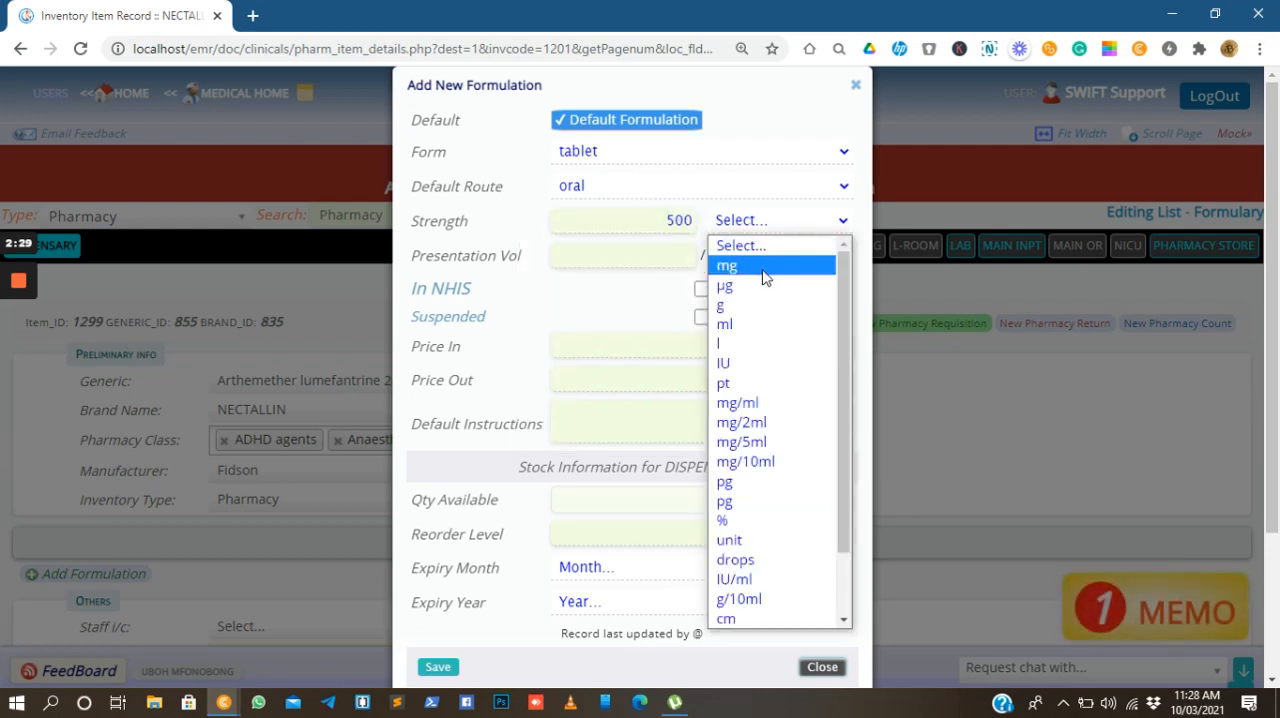
left_click(766, 270)
left_click(690, 220)
type("/30")
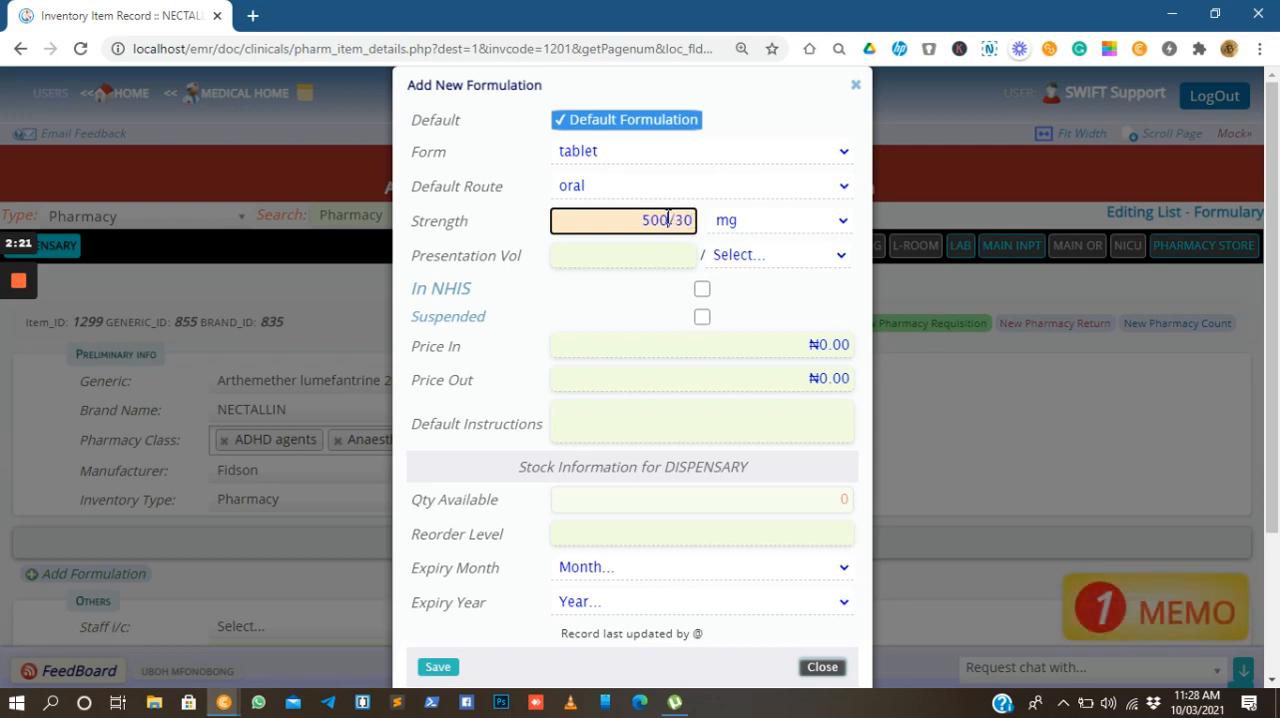
left_click_drag(668, 219, 702, 217)
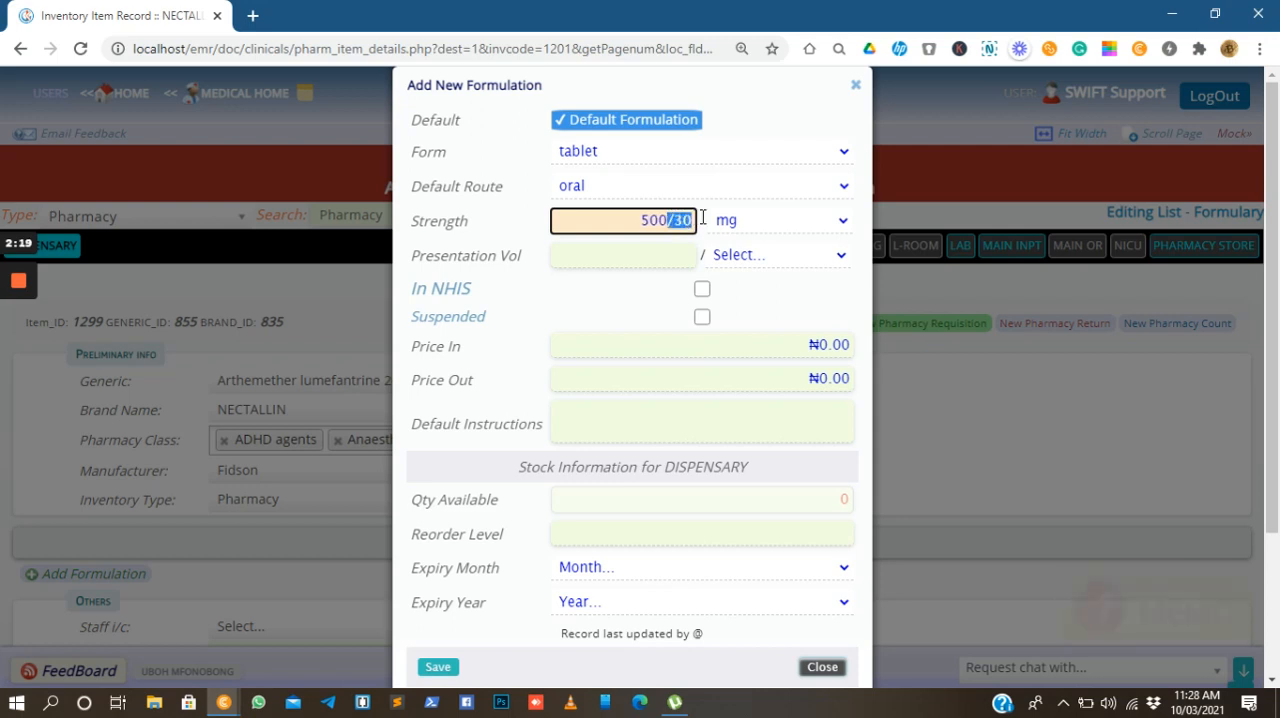
key("BackSpace")
Set the presentation volume to 1 per tablet, leaving the formulation unsuspended
left_click(731, 258)
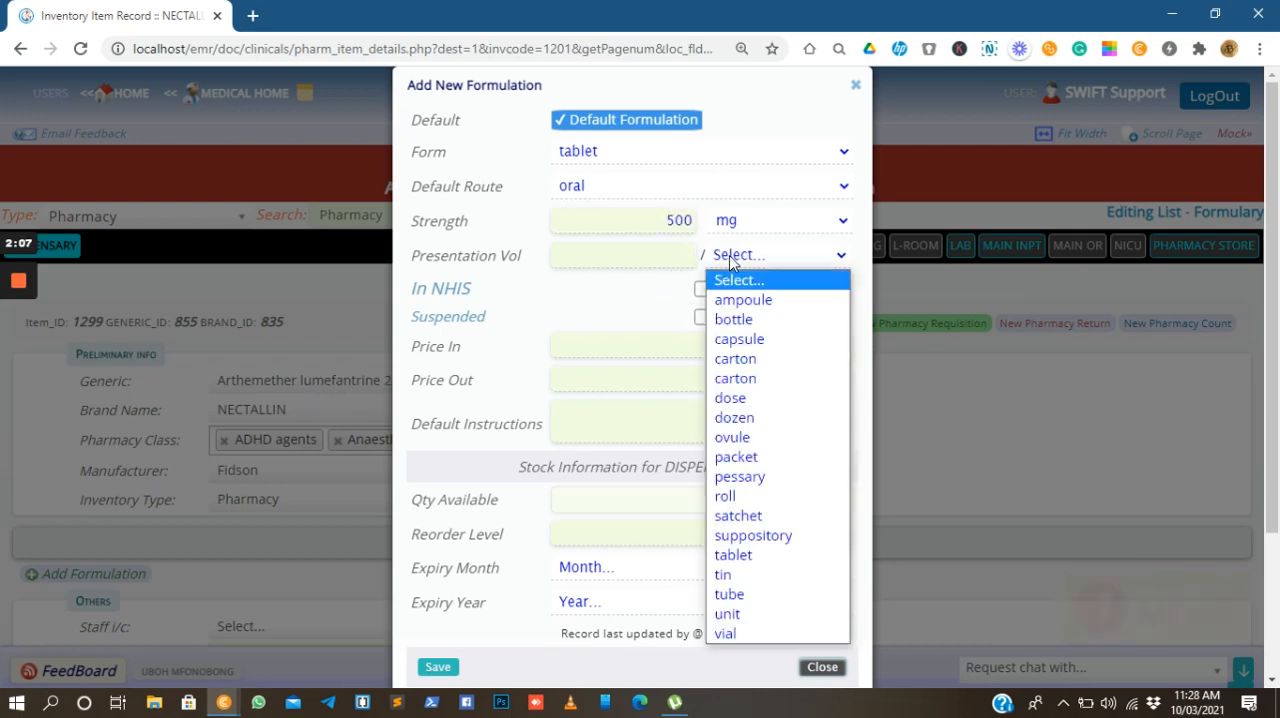
left_click(738, 555)
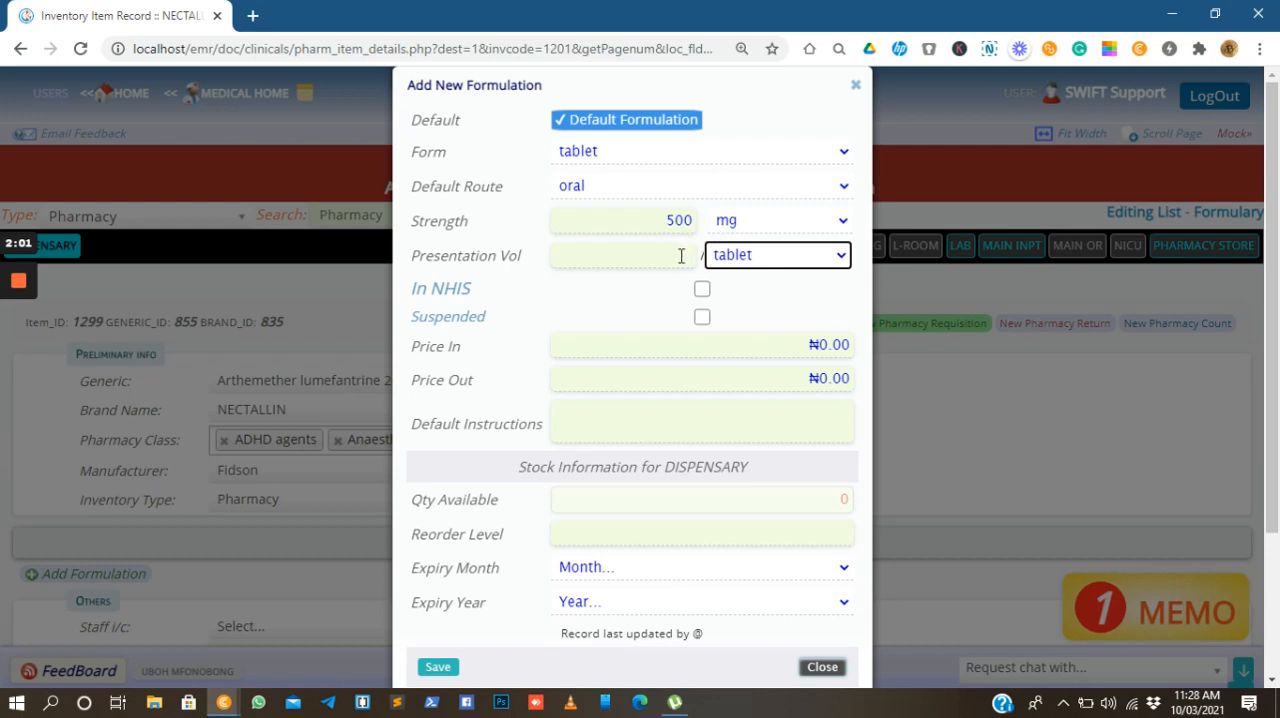
left_click(681, 256)
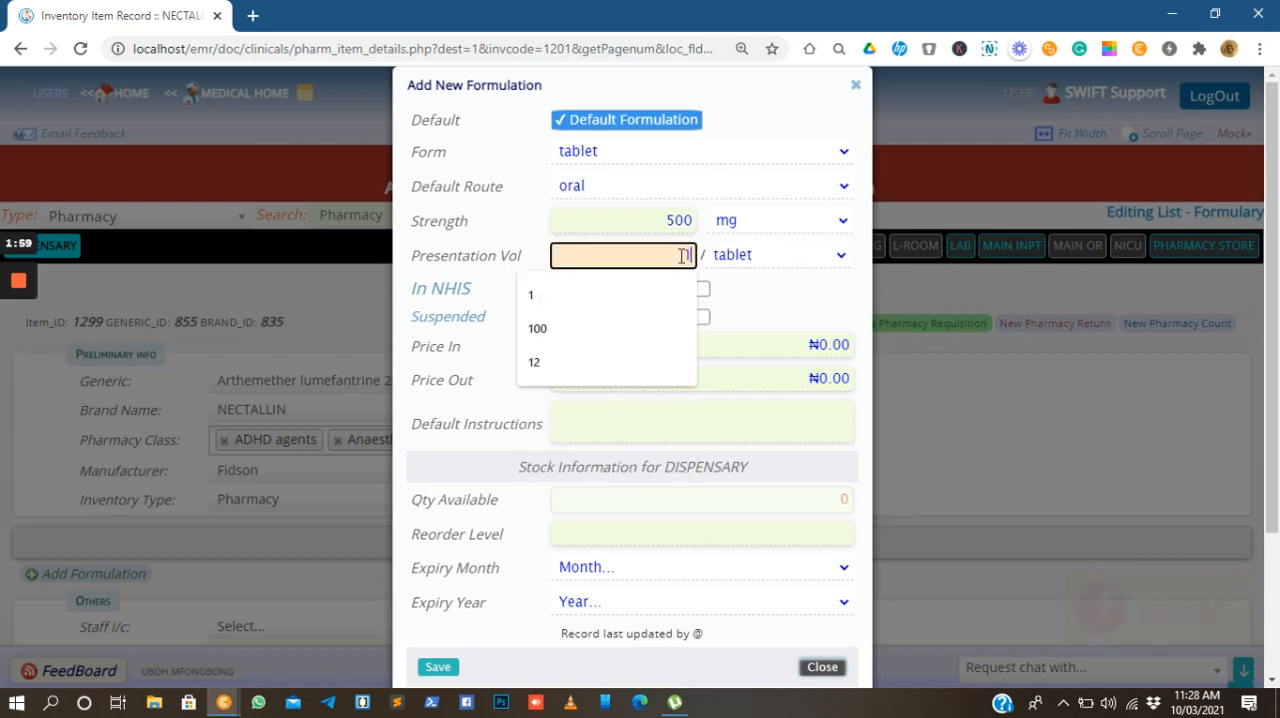
type("1")
left_click(762, 288)
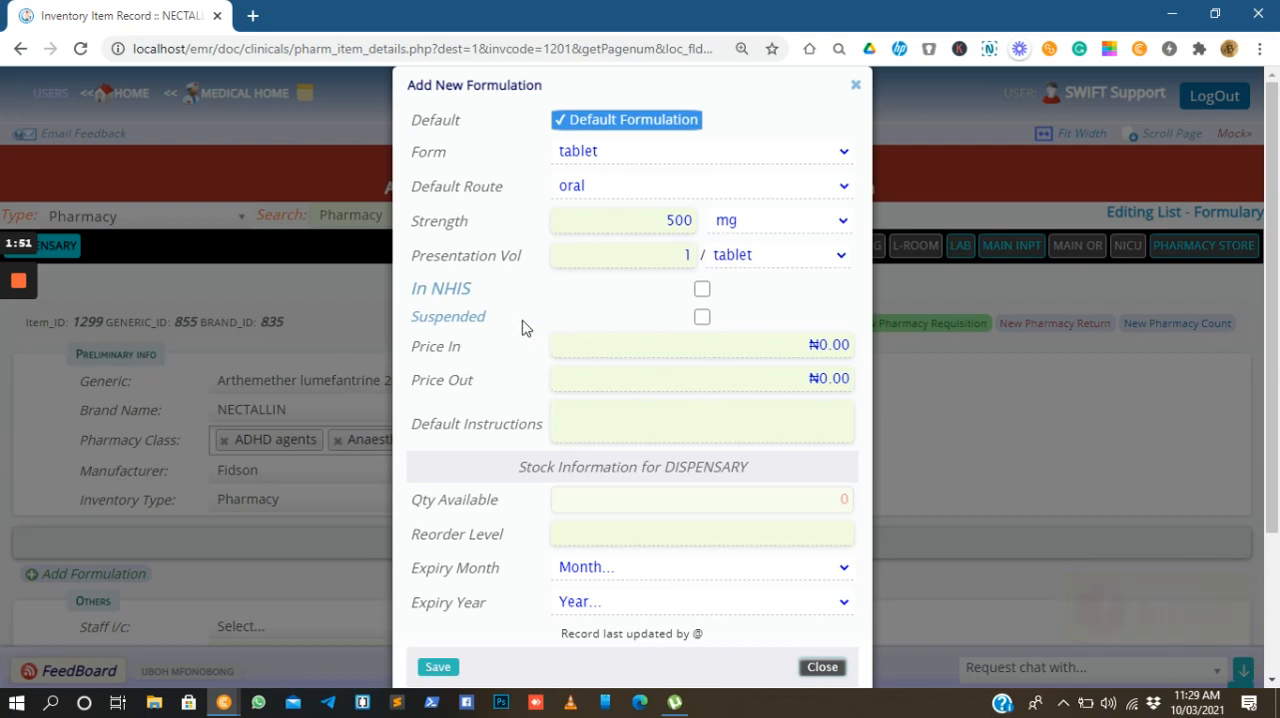
left_click(700, 322)
left_click(701, 323)
Set the formulation's Price In to ₦300.00 and its Price Out to ₦500.00
left_click(822, 345)
type("30")
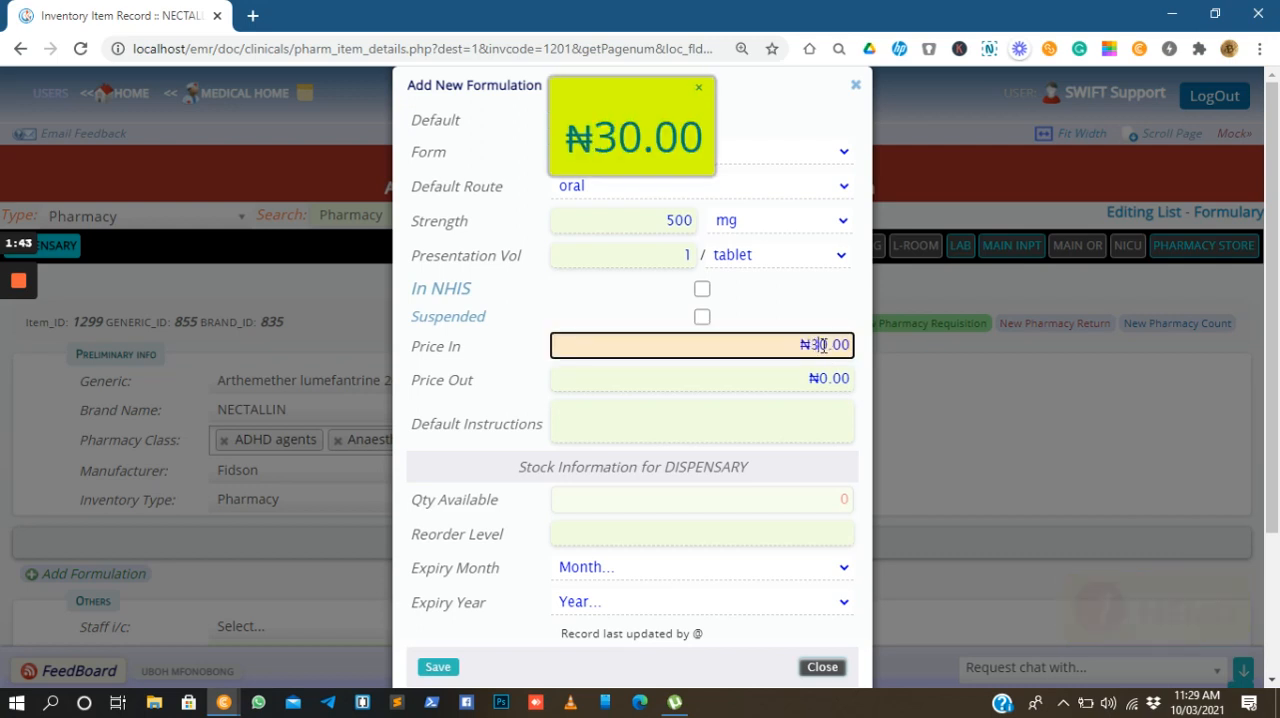
left_click(816, 377)
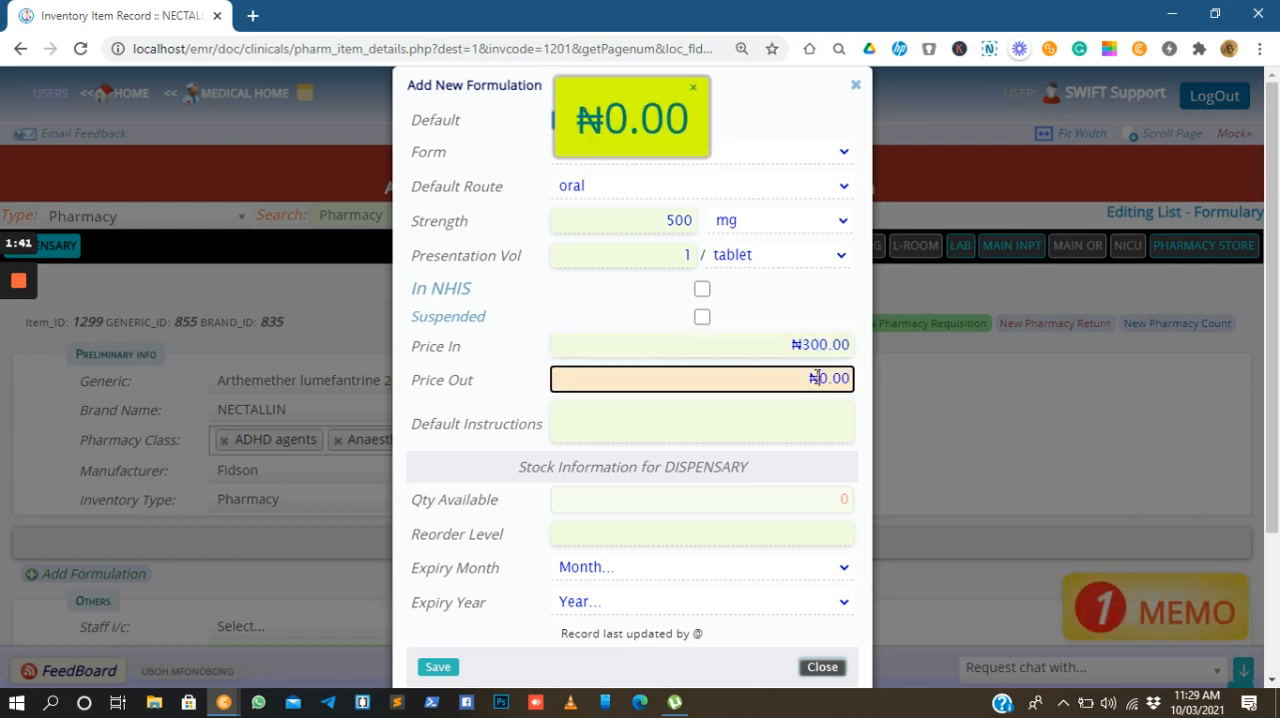
type("50")
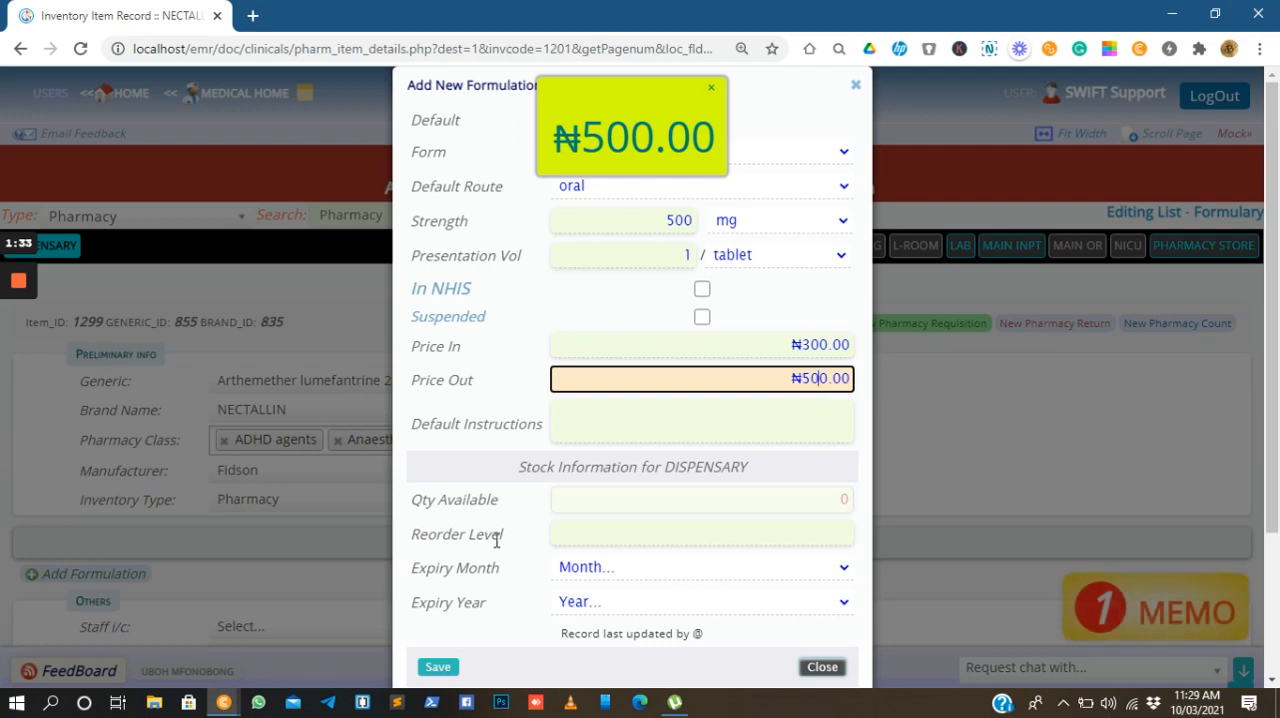
Set the formulation's dispensary stock reorder level to 500 and its expiry date to July 2023
left_click(769, 533)
type("500")
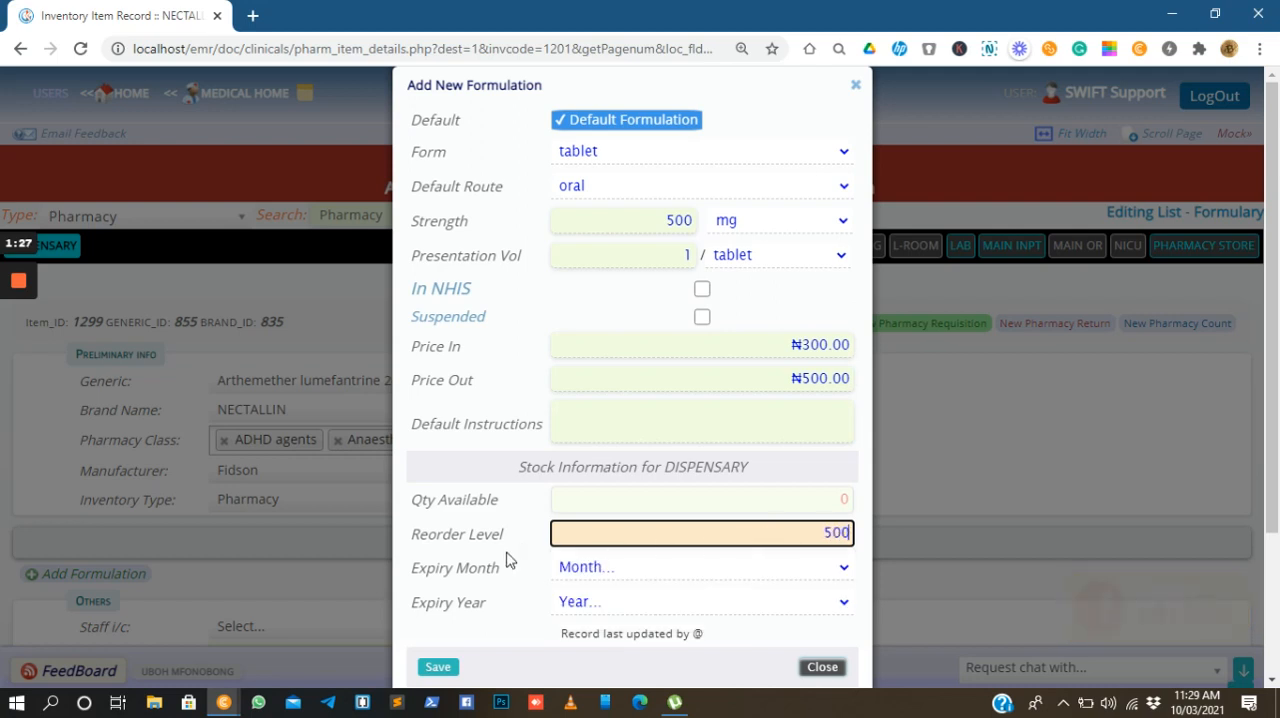
left_click(591, 567)
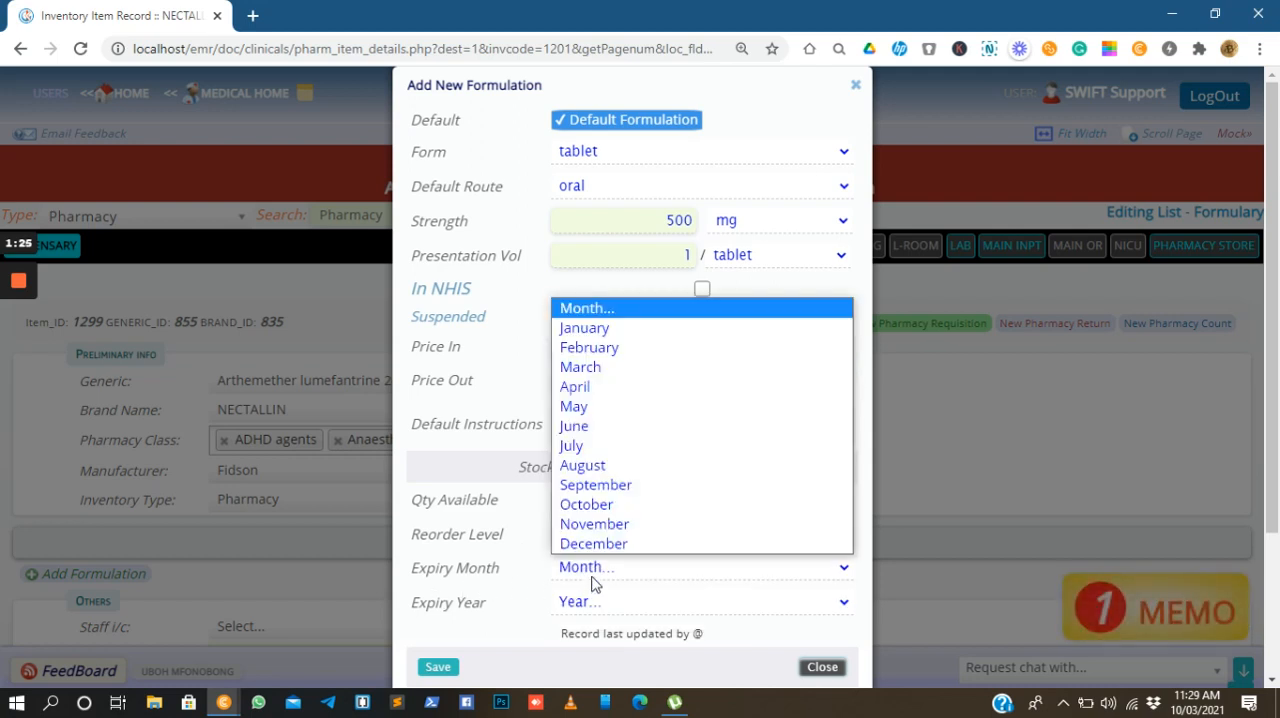
left_click(590, 446)
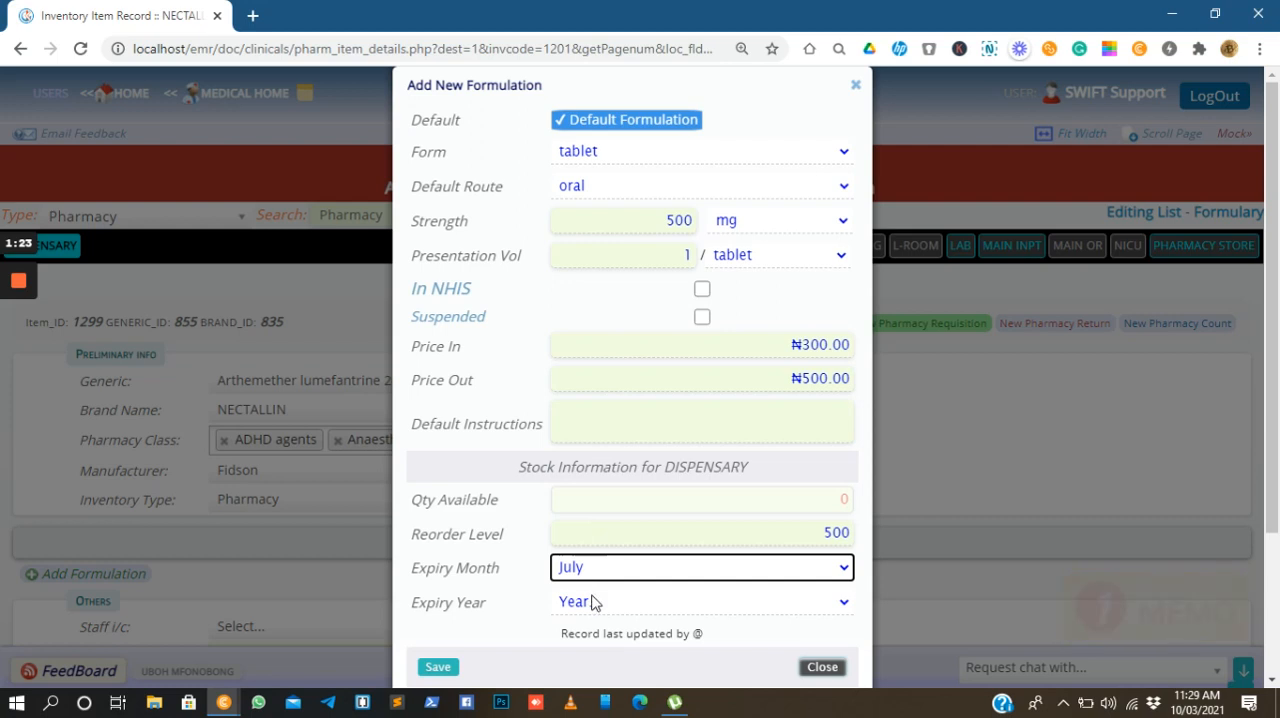
left_click(595, 603)
left_click(598, 441)
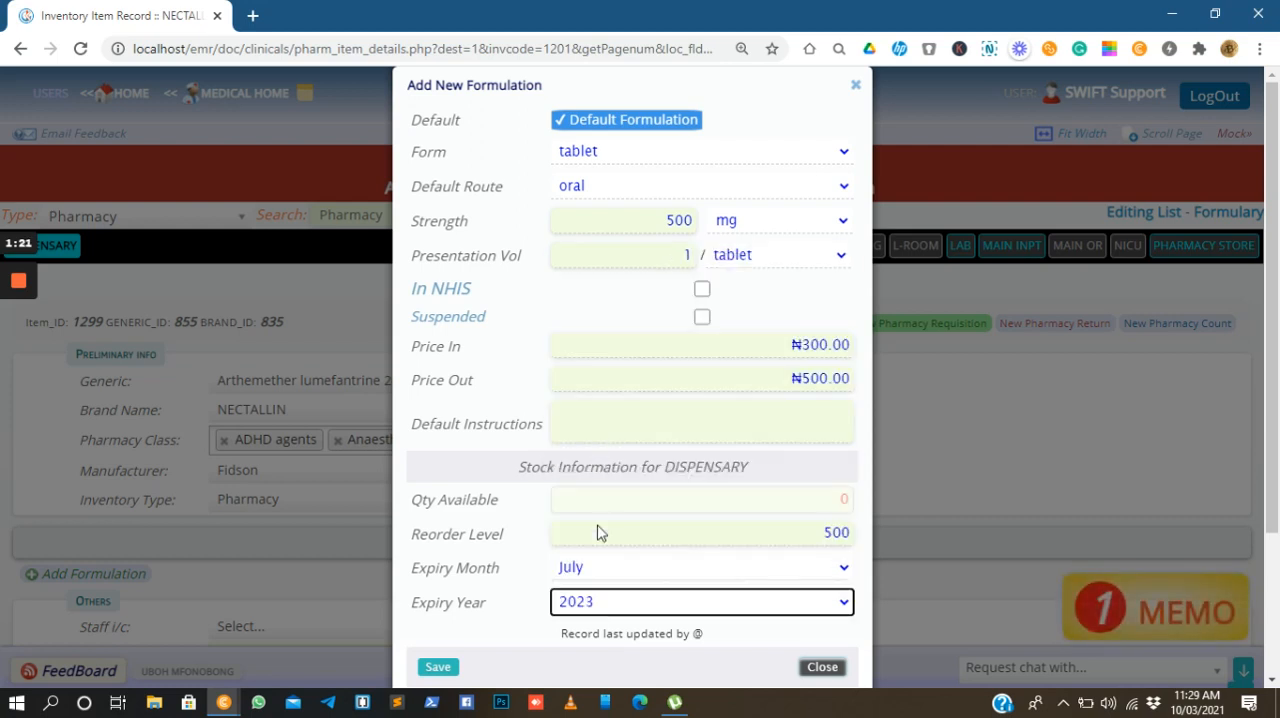
Save the new tablet formulation to the NECTALLIN item record and confirm the submission
left_click(438, 672)
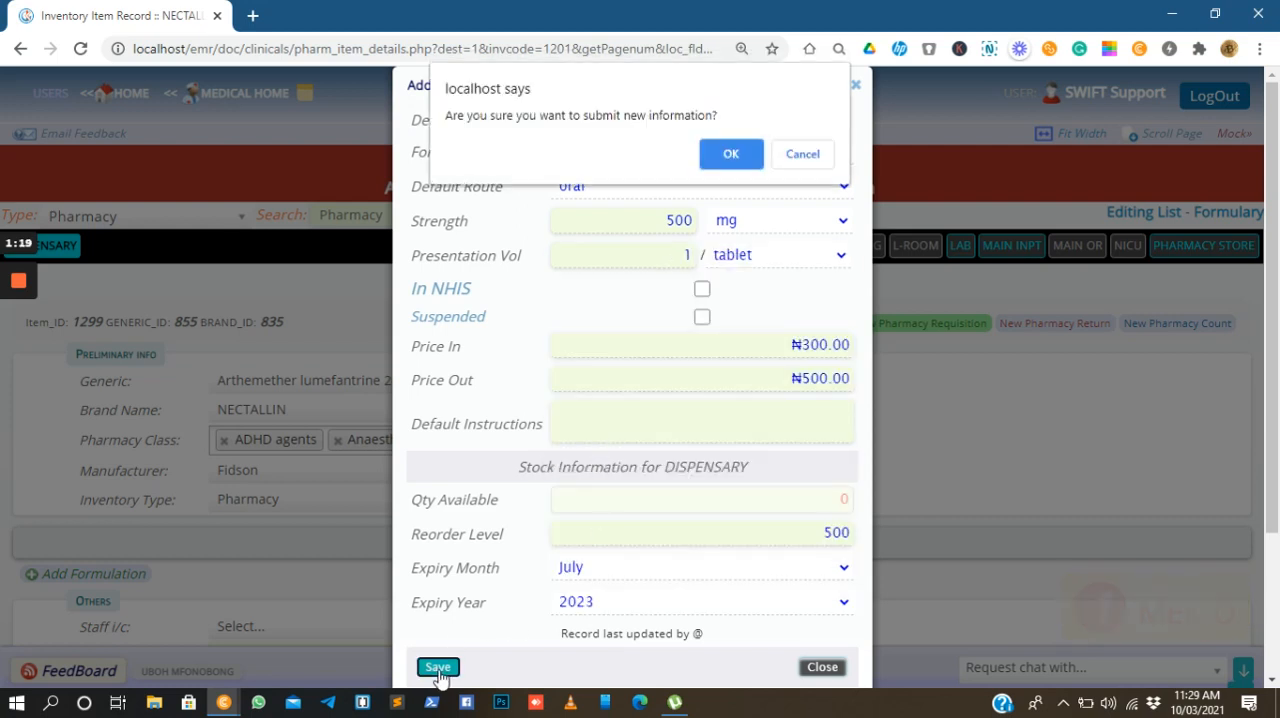
left_click(734, 152)
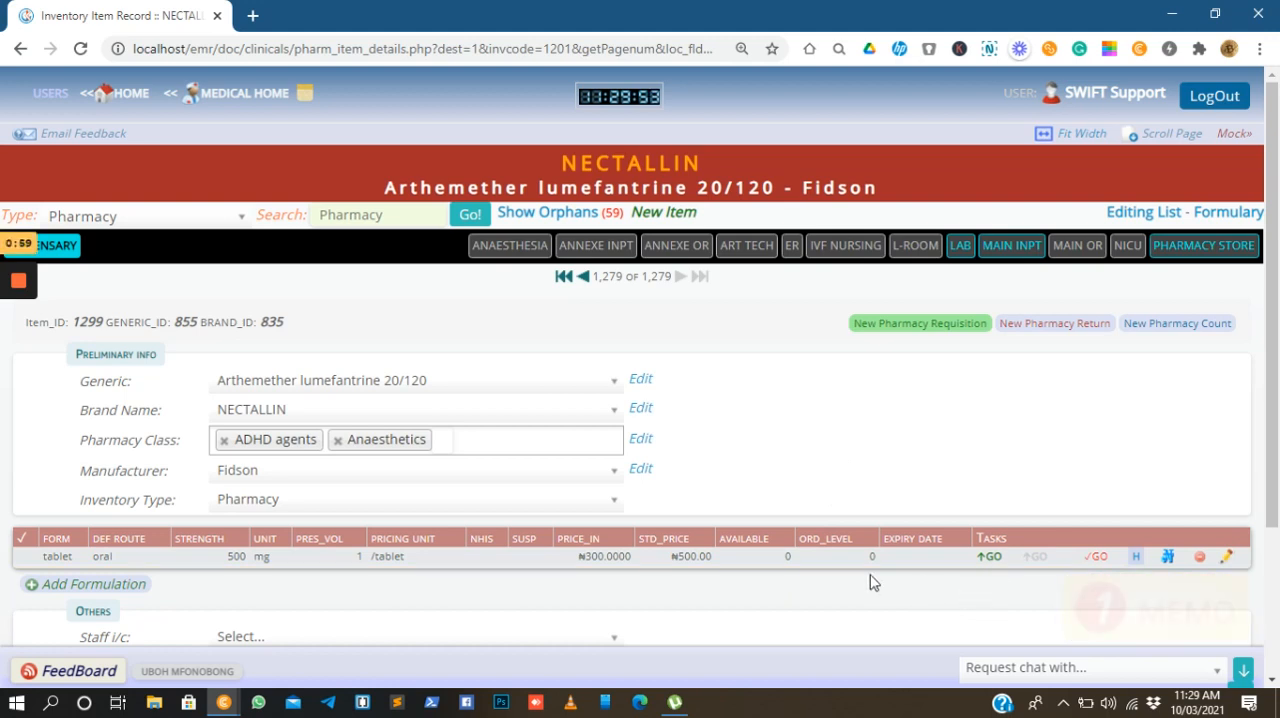
mouse_move(17, 318)
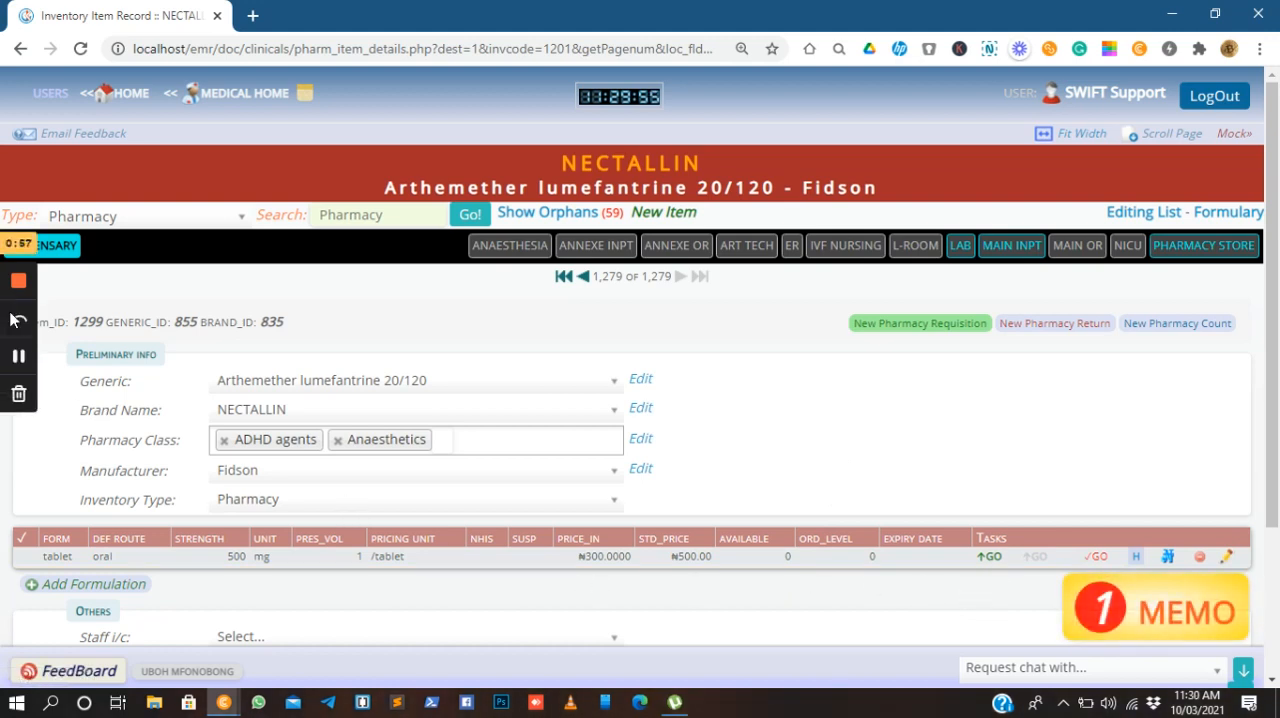